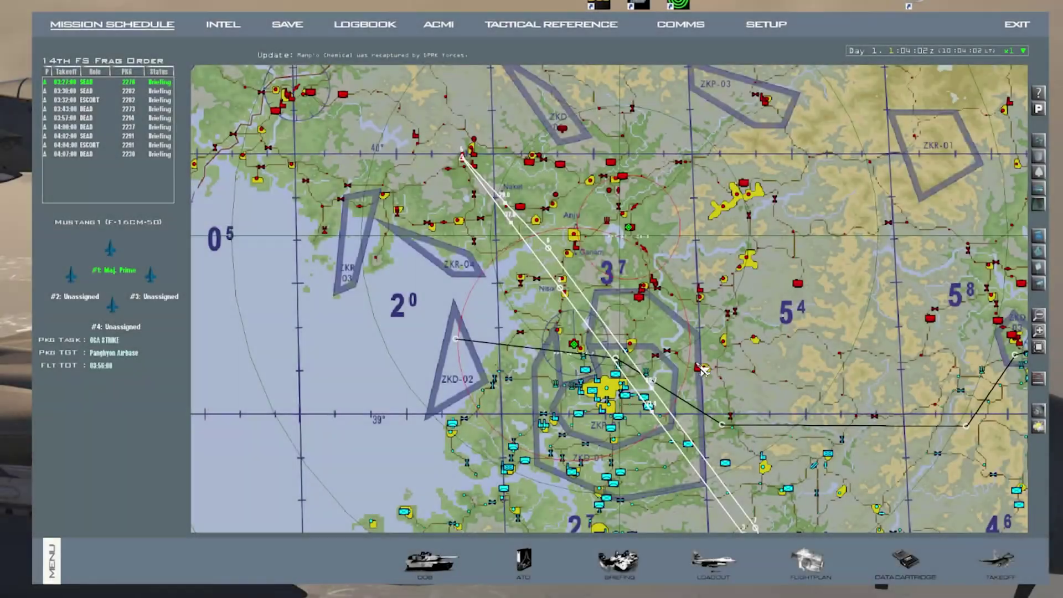
- Glance at the data cartridge IFF tab, then pan the map east and bring up its options list
{"action": "left_click", "coordinate": [906, 561]}
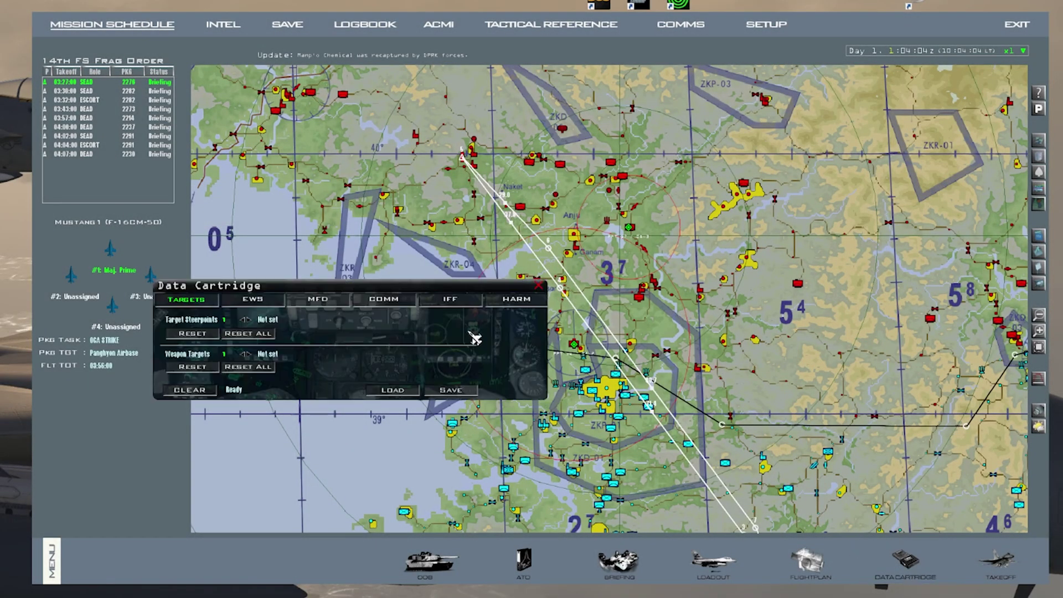
{"action": "left_click", "coordinate": [450, 299]}
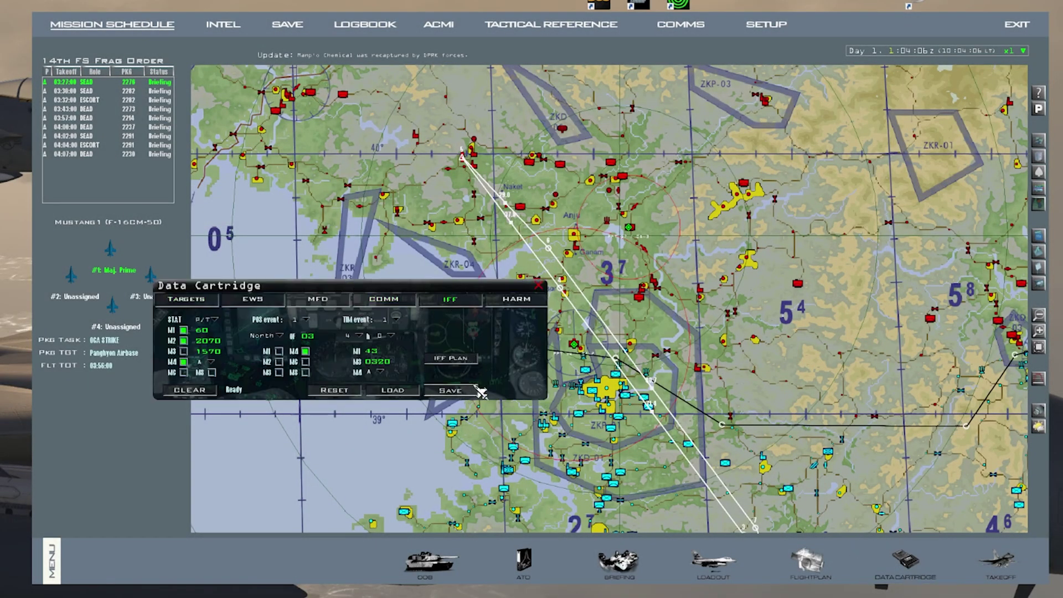
{"action": "left_click", "coordinate": [540, 286]}
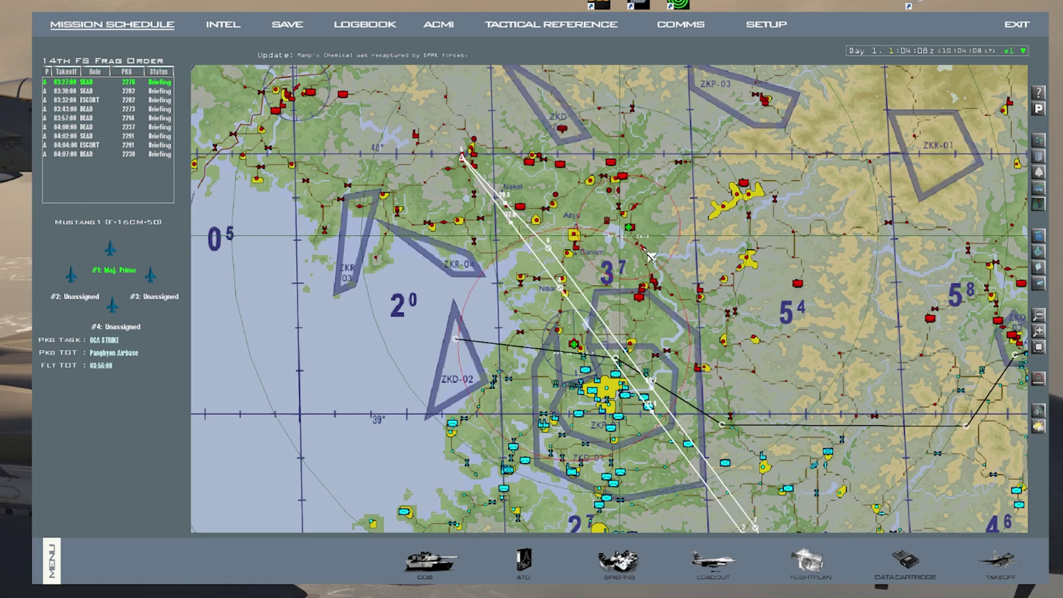
{"action": "left_click_drag", "start_coordinate": [487, 311], "coordinate": [593, 332]}
{"action": "right_click", "coordinate": [778, 249]}
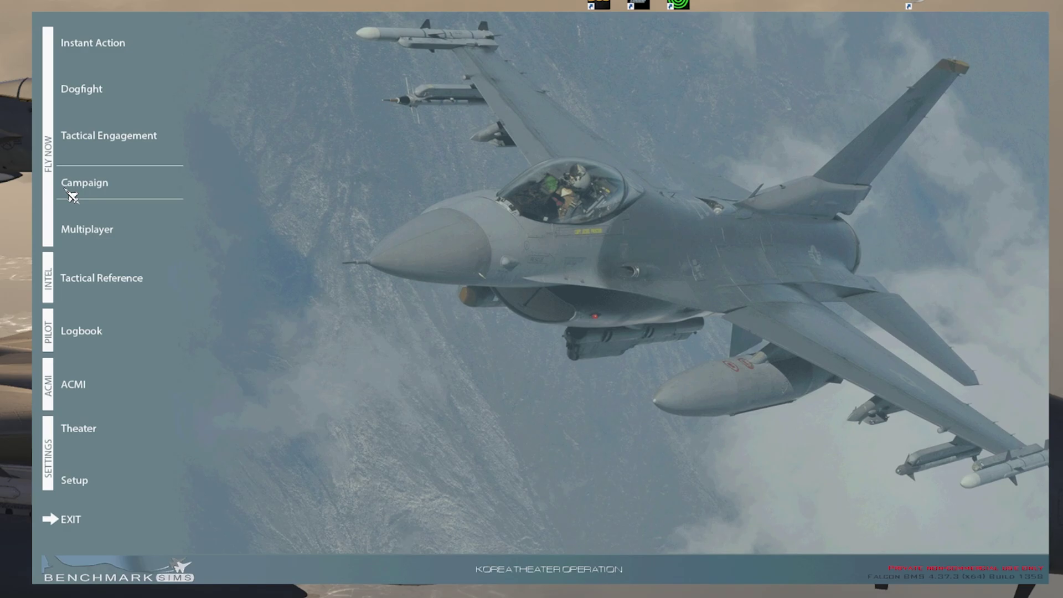
- Load the Tiger Spirit campaign back into the Mission Schedule map
{"action": "left_click", "coordinate": [97, 187]}
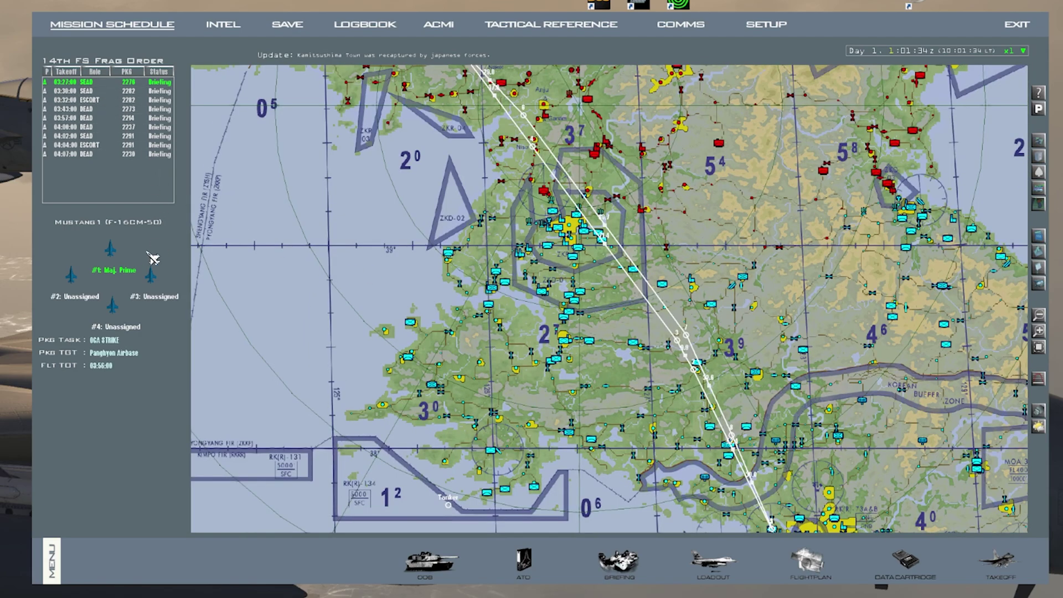
- Check the COMM and IFF tabs, save the data cartridge, then zoom to the northern front
{"action": "left_click", "coordinate": [909, 565]}
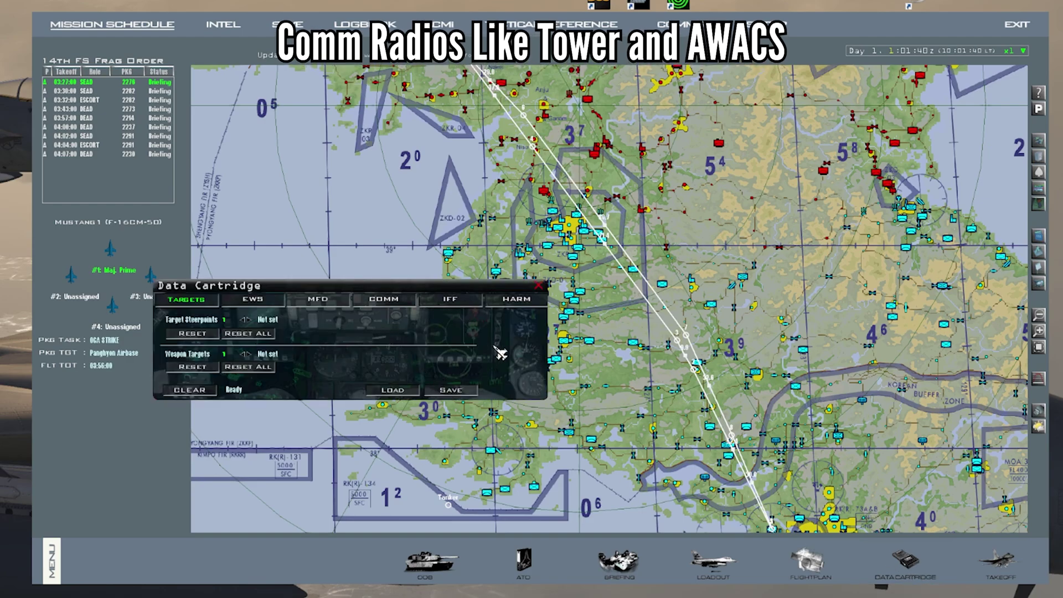
{"action": "left_click", "coordinate": [387, 302]}
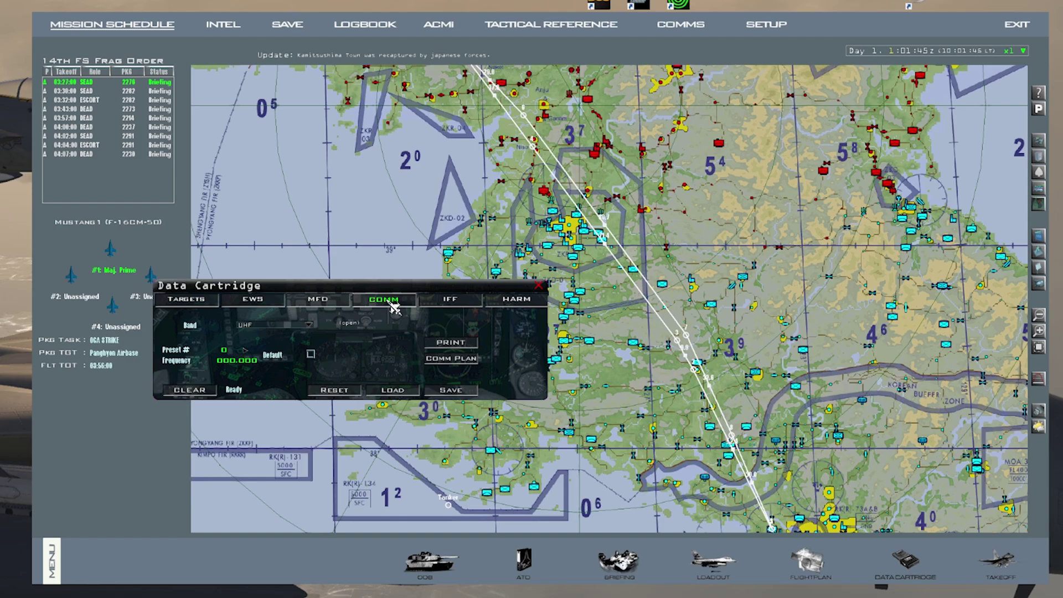
{"action": "left_click", "coordinate": [448, 301]}
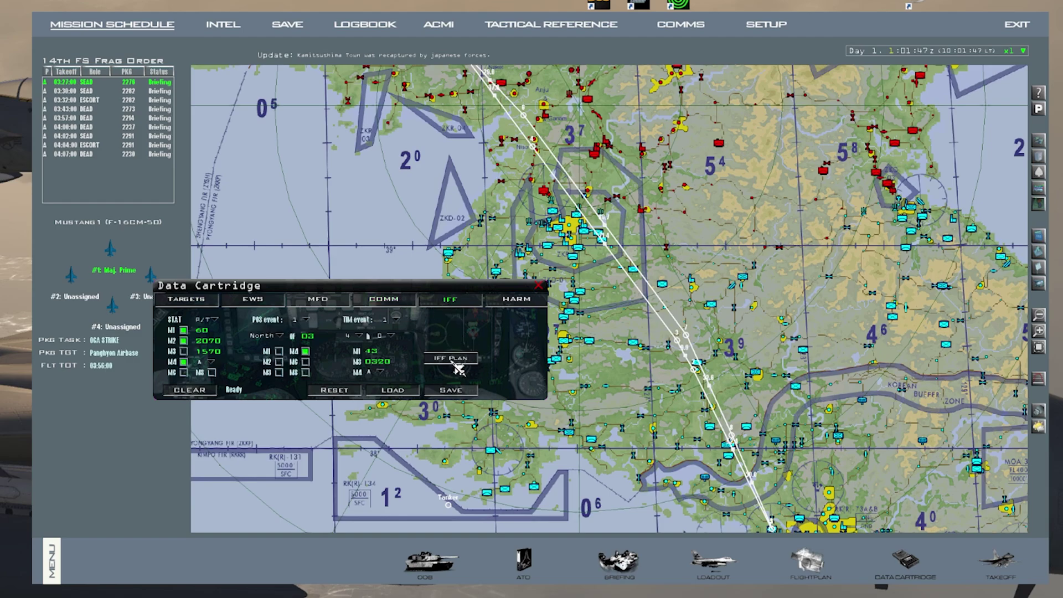
{"action": "left_click", "coordinate": [451, 391]}
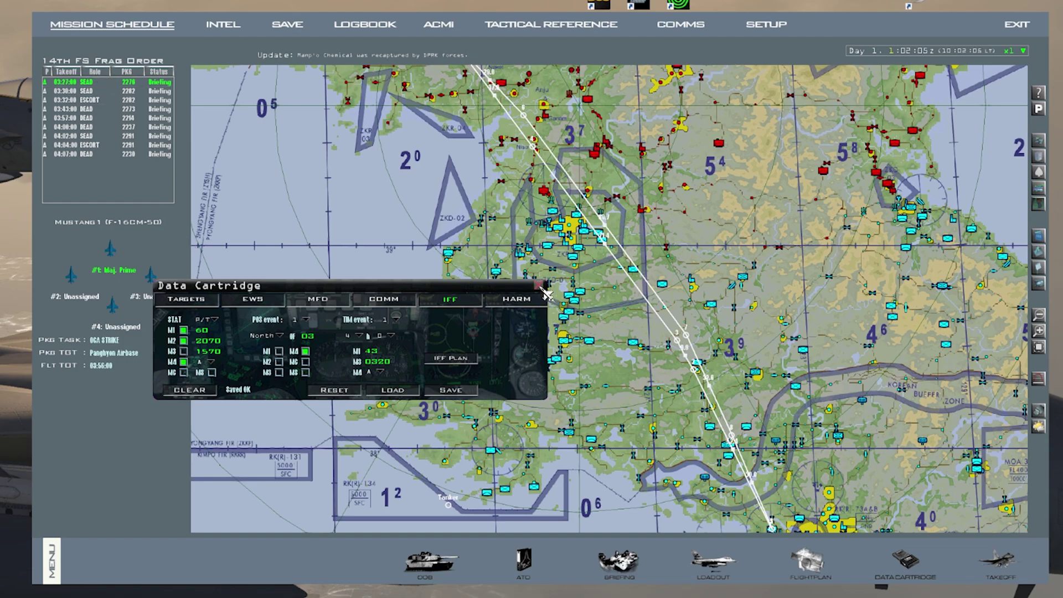
{"action": "left_click", "coordinate": [540, 285]}
{"action": "scroll", "coordinate": [554, 288], "scroll_direction": "up", "scroll_amount": 2}
{"action": "left_click_drag", "start_coordinate": [626, 326], "coordinate": [579, 275]}
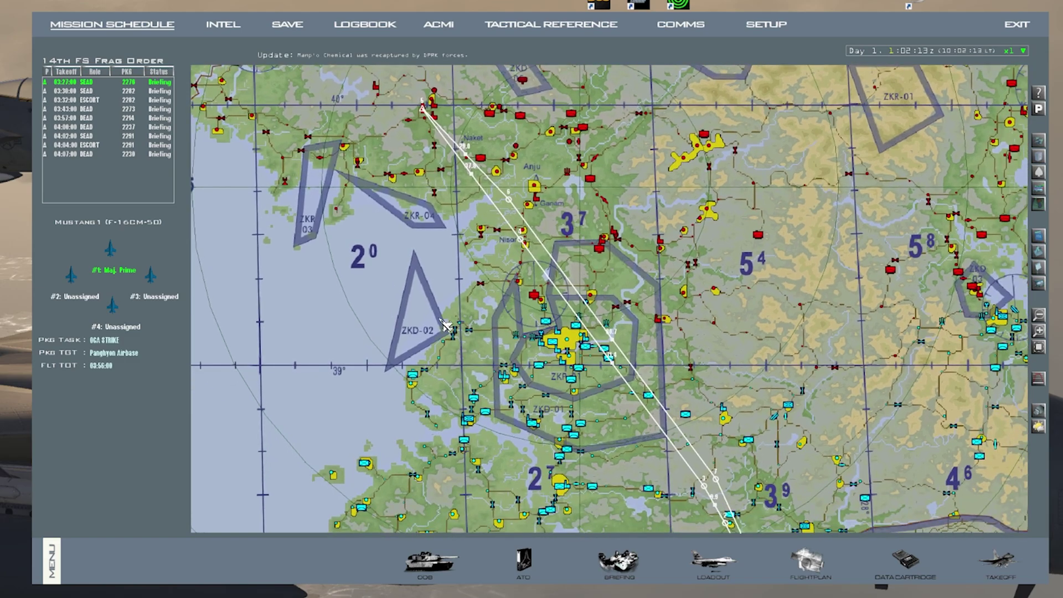
- Start steerpoint line 1 at ZKD-02 and extend it east through two new points
{"action": "right_click", "coordinate": [407, 290]}
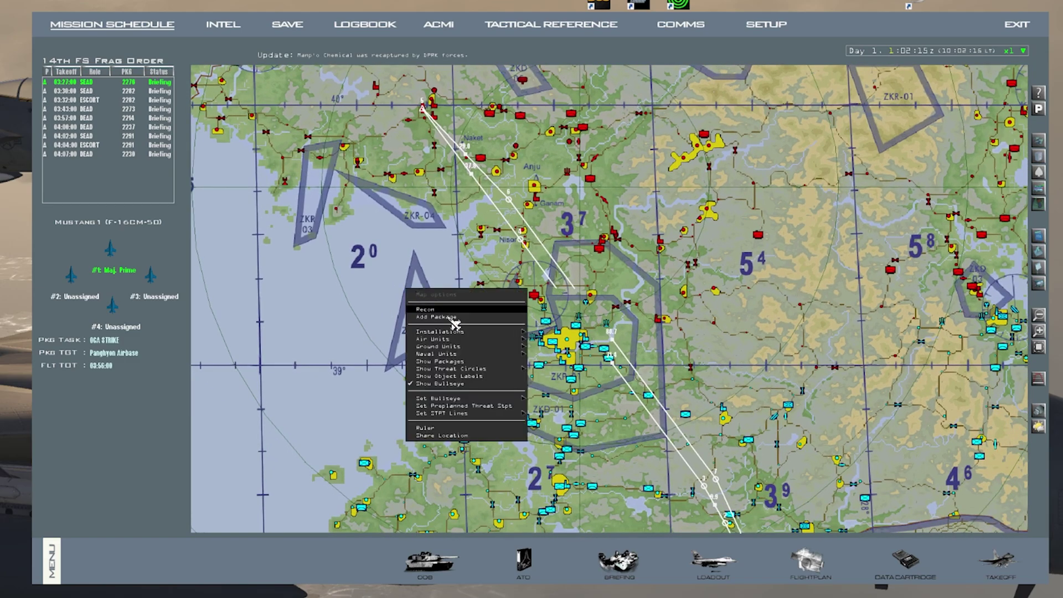
{"action": "mouse_move", "coordinate": [472, 413]}
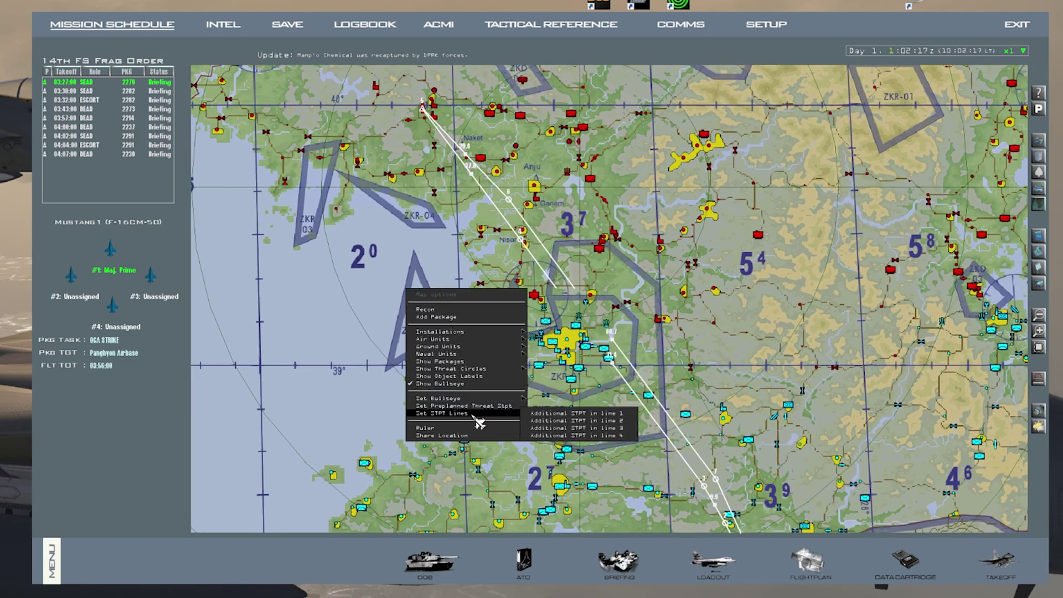
{"action": "left_click", "coordinate": [561, 417]}
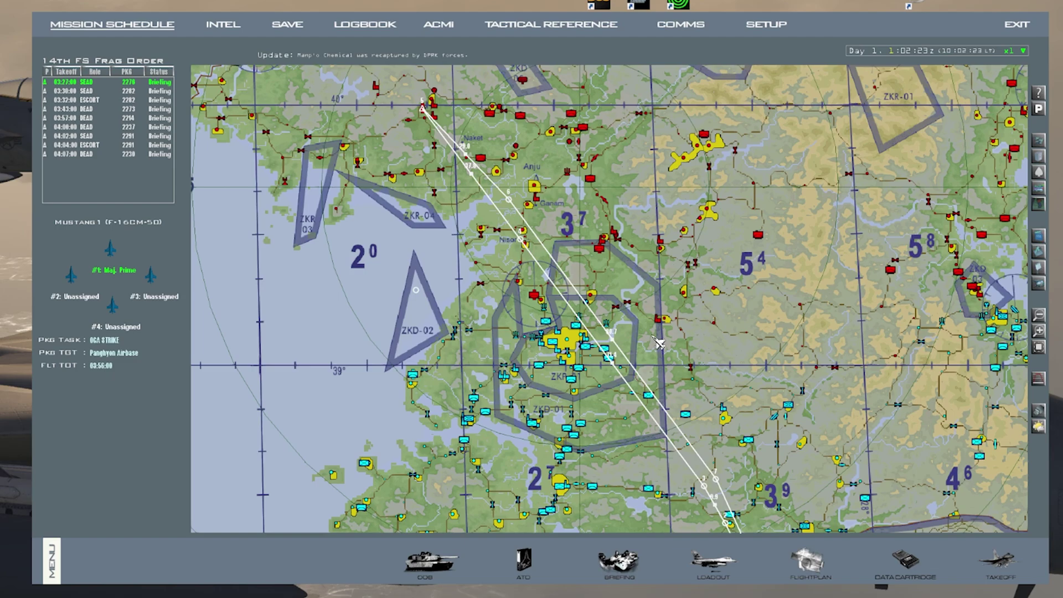
{"action": "right_click", "coordinate": [655, 349]}
{"action": "mouse_move", "coordinate": [701, 469]}
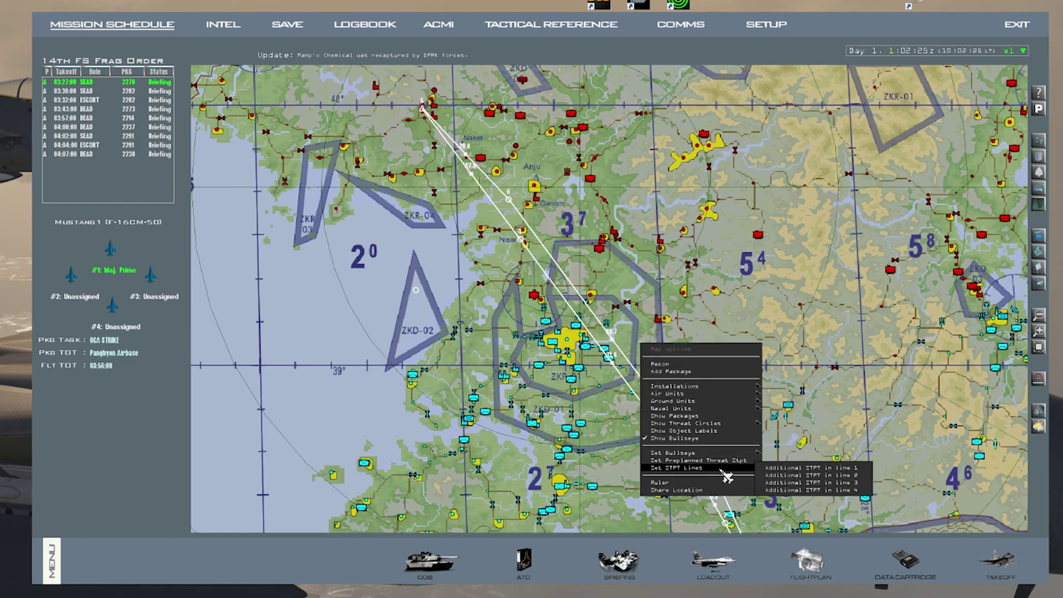
{"action": "left_click", "coordinate": [783, 470]}
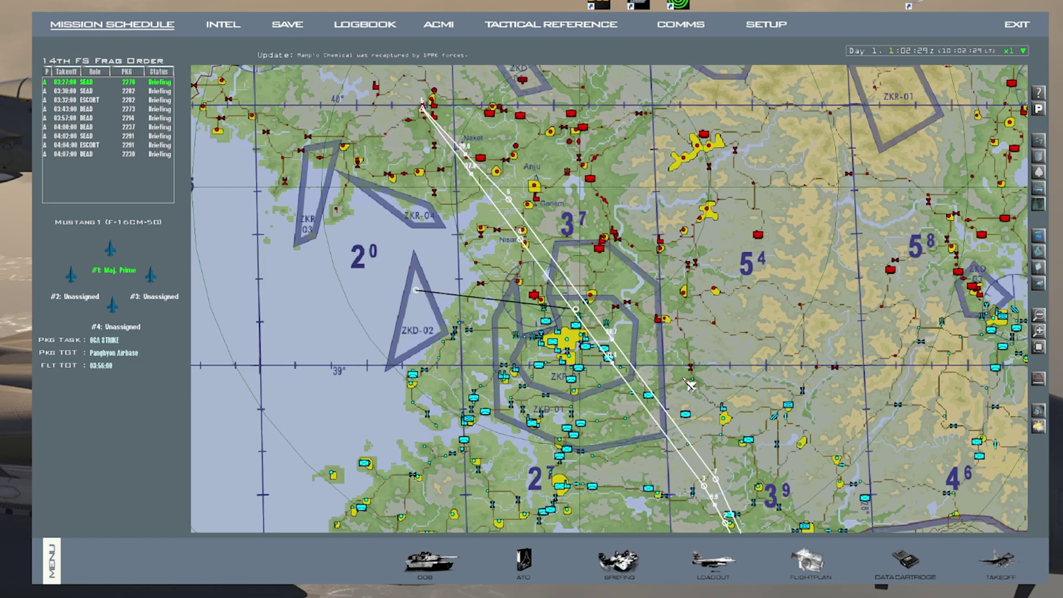
{"action": "right_click", "coordinate": [687, 380]}
{"action": "mouse_move", "coordinate": [741, 503]}
{"action": "left_click", "coordinate": [825, 505]}
- Add three more points to steerpoint line 1, carrying it further east toward the coast
{"action": "right_click", "coordinate": [924, 386]}
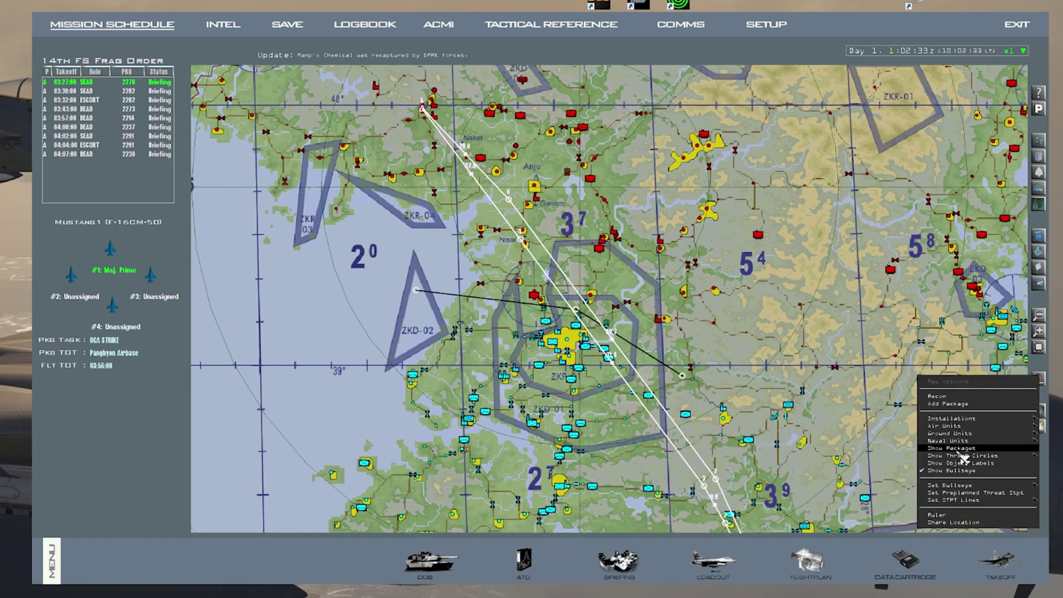
{"action": "mouse_move", "coordinate": [975, 508]}
{"action": "left_click", "coordinate": [892, 506]}
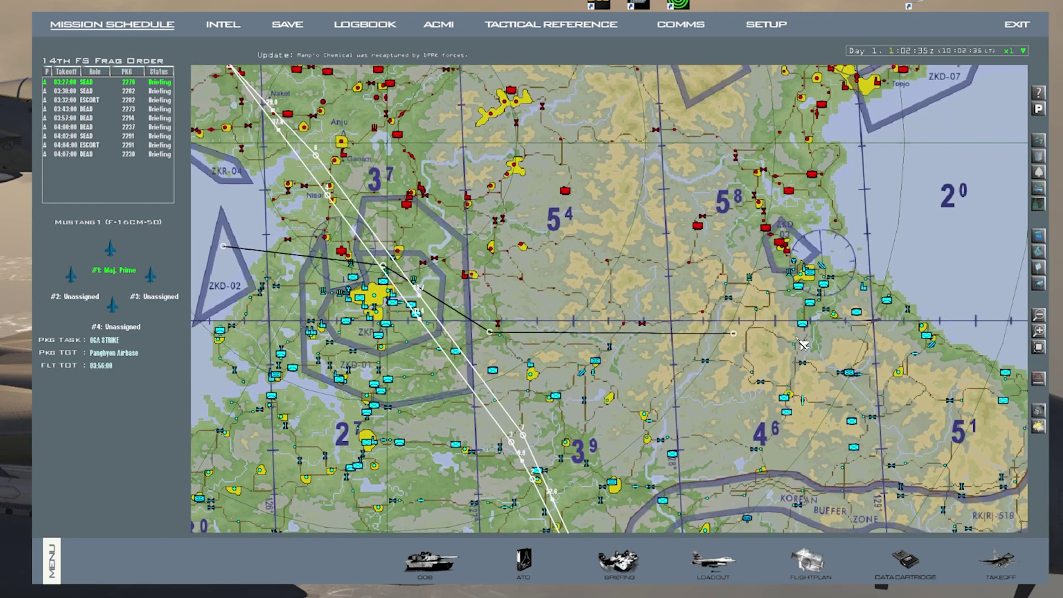
{"action": "right_click", "coordinate": [783, 264]}
{"action": "mouse_move", "coordinate": [831, 385]}
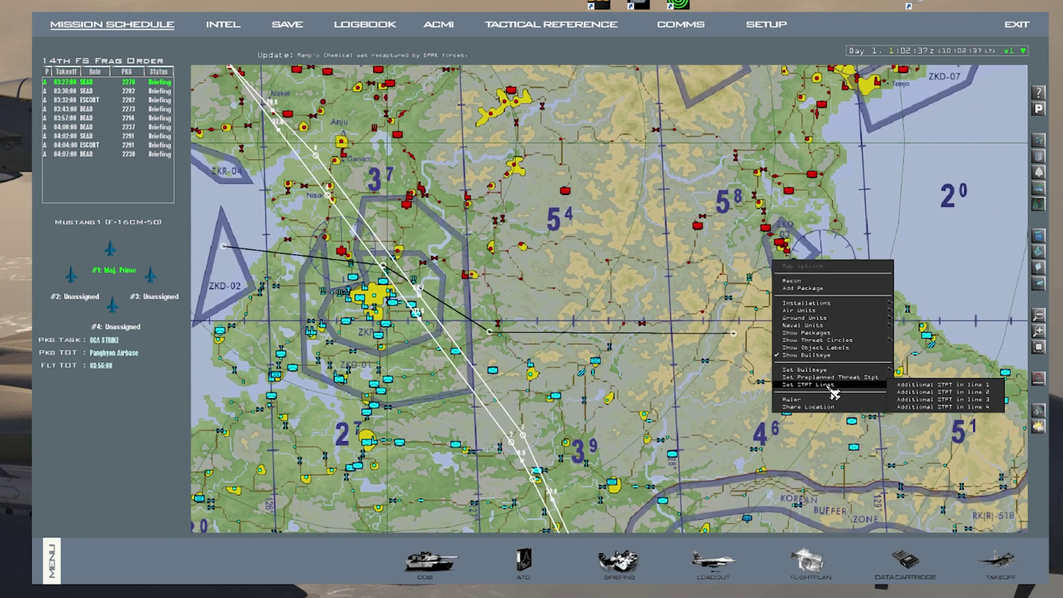
{"action": "left_click", "coordinate": [906, 386]}
{"action": "right_click", "coordinate": [852, 245]}
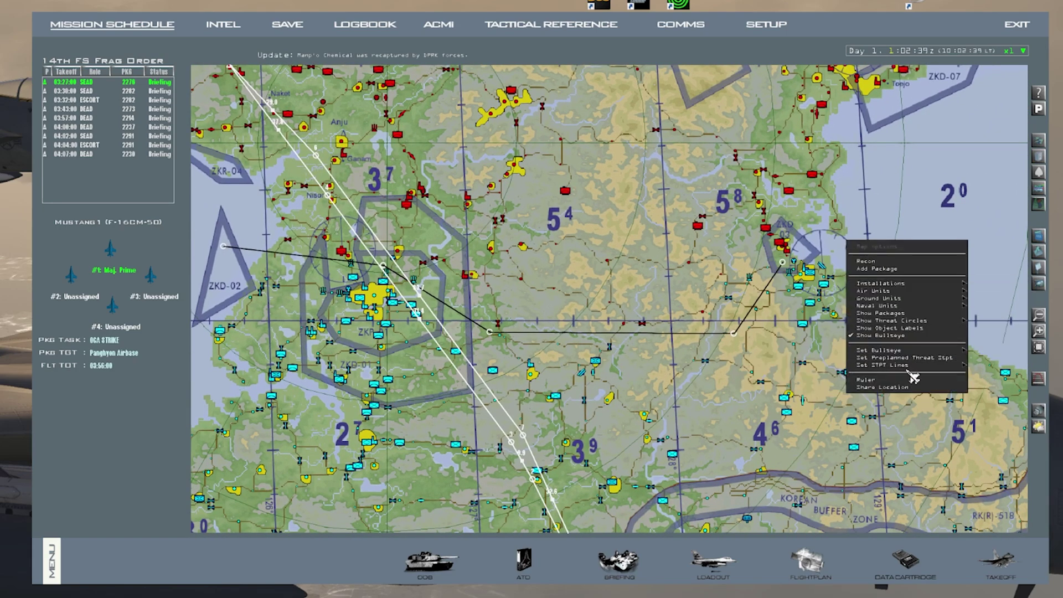
{"action": "mouse_move", "coordinate": [886, 365]}
{"action": "left_click", "coordinate": [837, 368]}
{"action": "right_click", "coordinate": [852, 254]}
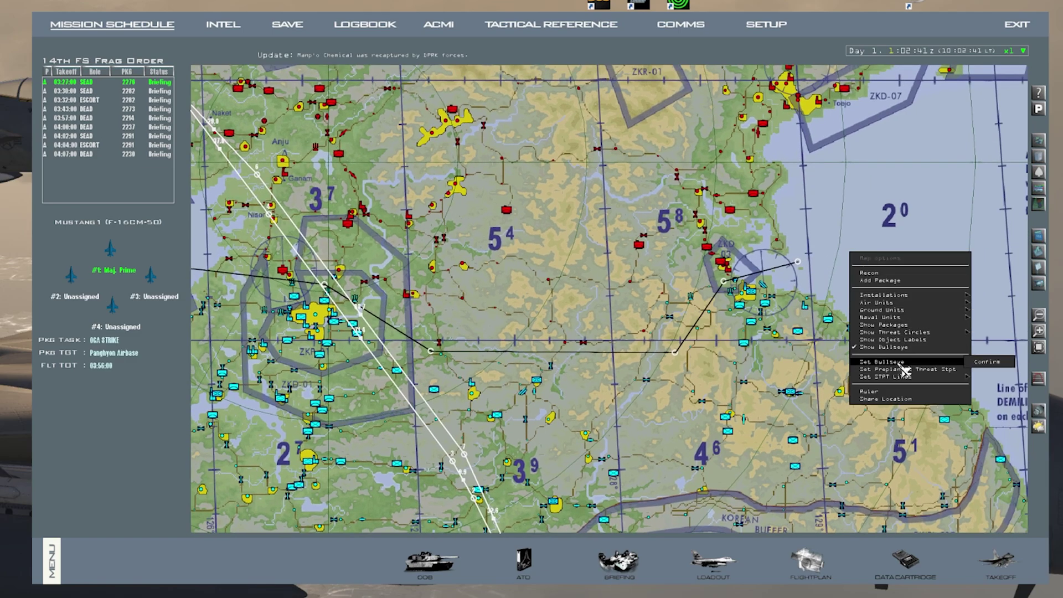
- Pan to the eastern coast and start a second steerpoint line near the 5⁸ marker
{"action": "mouse_move", "coordinate": [911, 382]}
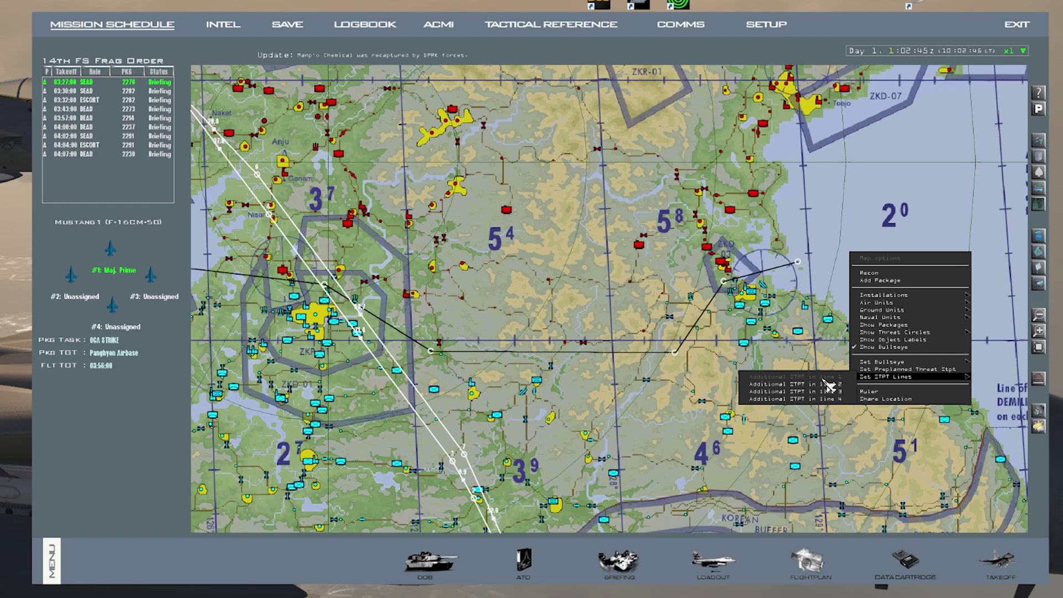
{"action": "left_click_drag", "start_coordinate": [848, 386], "coordinate": [746, 314]}
{"action": "right_click", "coordinate": [755, 303]}
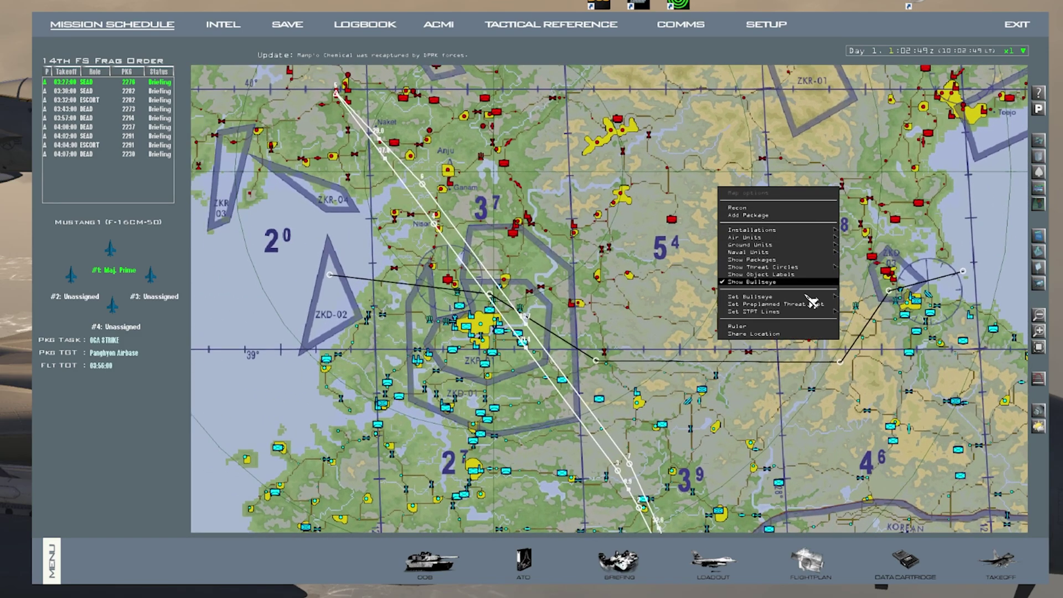
{"action": "left_click", "coordinate": [831, 319]}
{"action": "right_click", "coordinate": [754, 303]}
{"action": "mouse_move", "coordinate": [771, 363]}
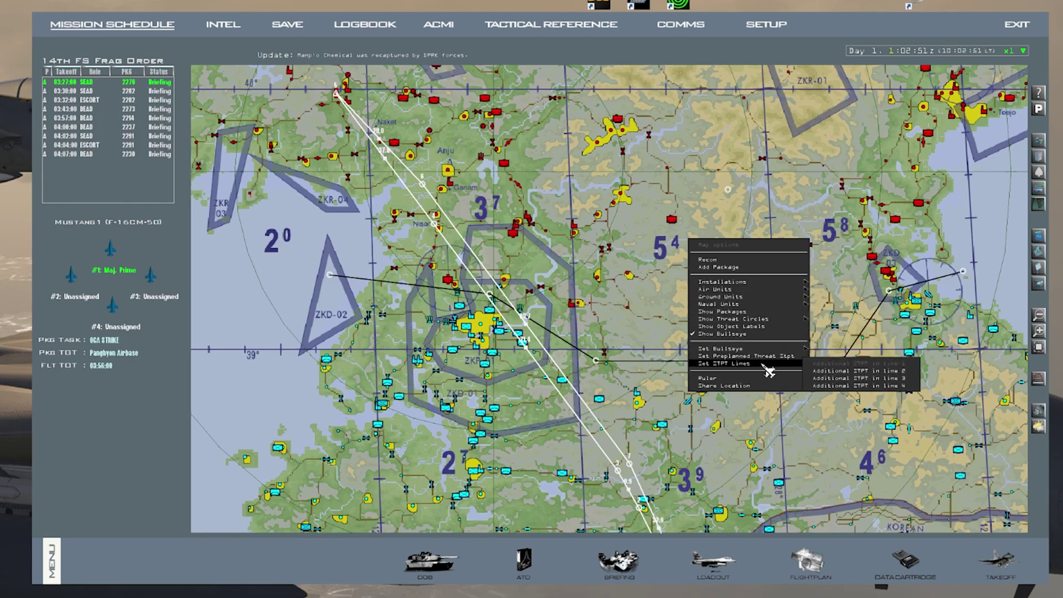
{"action": "left_click", "coordinate": [836, 372]}
- Reposition the second line's steerpoints, then remove both of them from the line
{"action": "left_click_drag", "start_coordinate": [789, 220], "coordinate": [962, 270]}
{"action": "left_click_drag", "start_coordinate": [701, 241], "coordinate": [705, 239]}
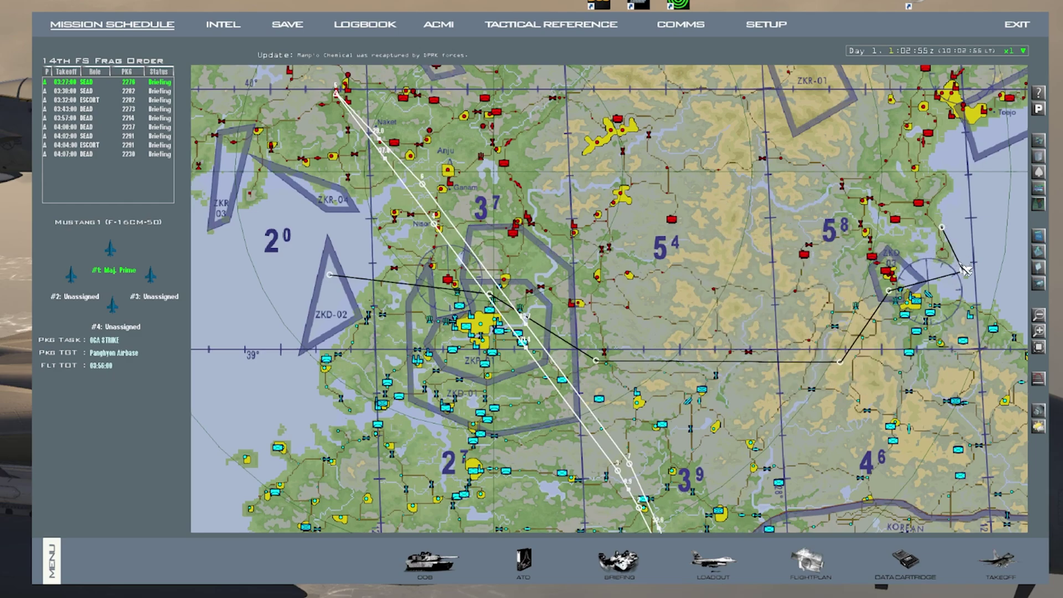
{"action": "left_click_drag", "start_coordinate": [963, 270], "coordinate": [755, 239]}
{"action": "right_click", "coordinate": [753, 239]}
{"action": "left_click", "coordinate": [774, 268]}
{"action": "right_click", "coordinate": [706, 240]}
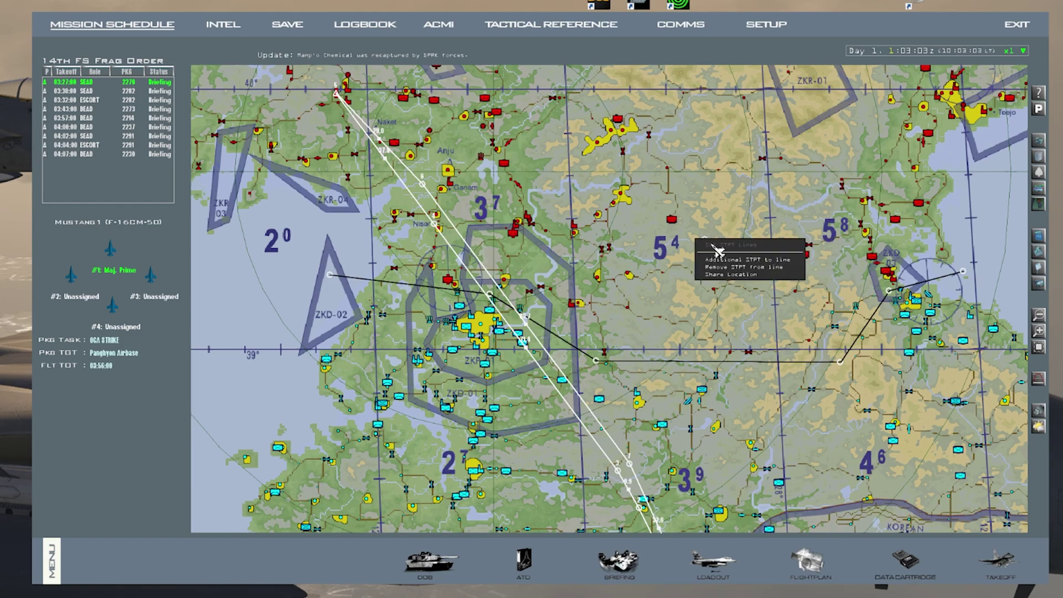
{"action": "left_click", "coordinate": [751, 264]}
{"action": "left_click_drag", "start_coordinate": [622, 304], "coordinate": [685, 292]}
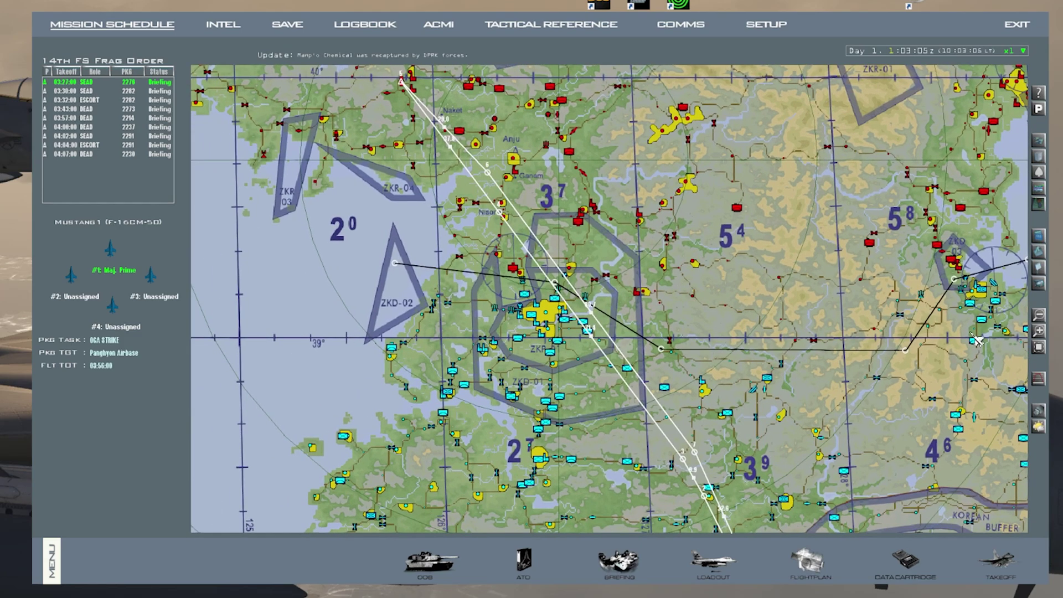
- Review the COMM and IFF tabs, save the data cartridge and close it
{"action": "left_click", "coordinate": [921, 574]}
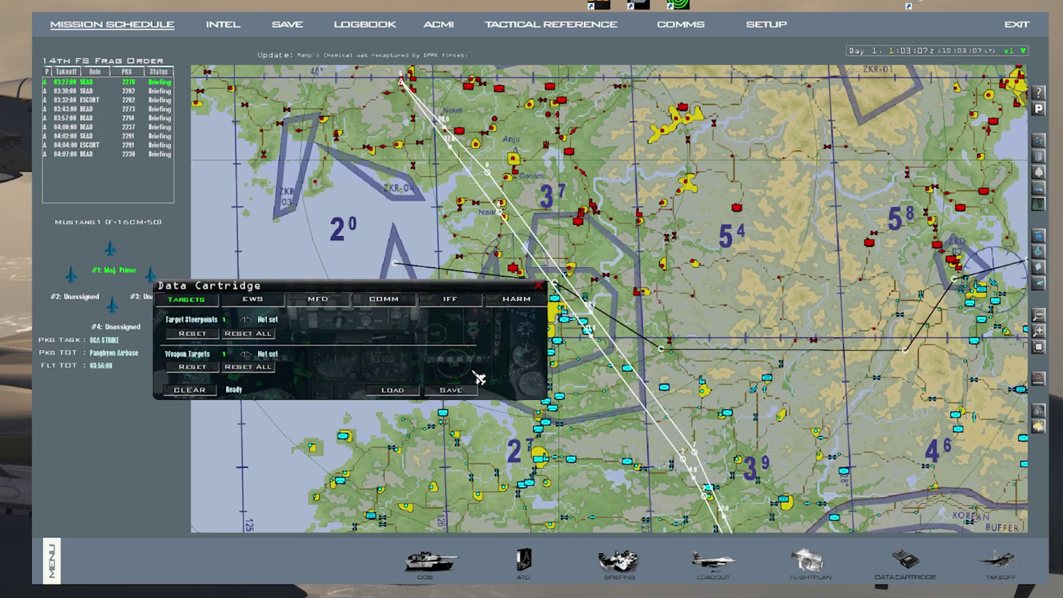
{"action": "left_click", "coordinate": [384, 299]}
{"action": "left_click", "coordinate": [450, 299]}
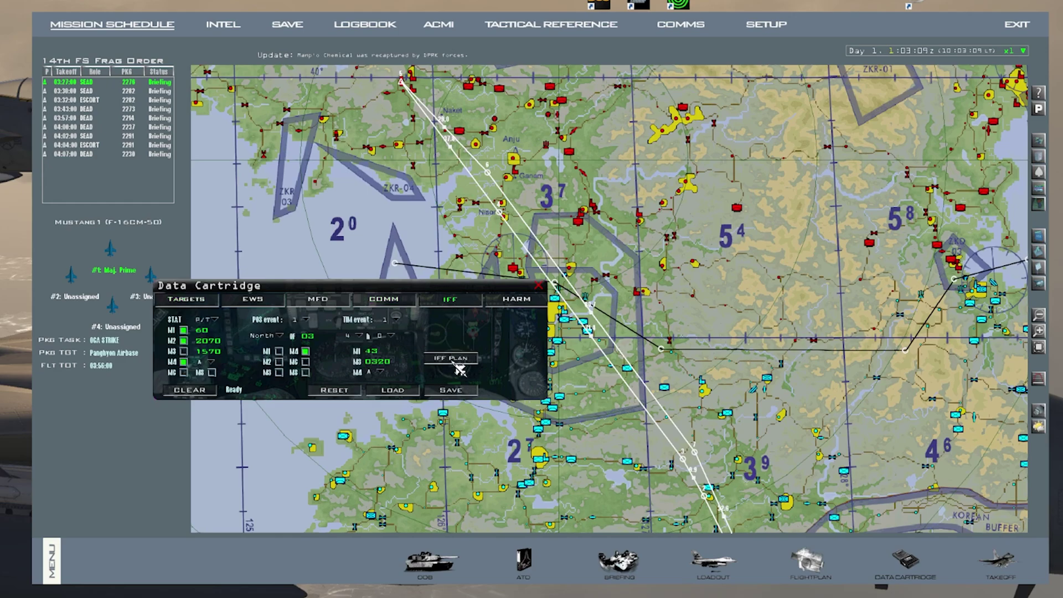
{"action": "left_click", "coordinate": [451, 390]}
{"action": "left_click", "coordinate": [540, 286]}
{"action": "left_click_drag", "start_coordinate": [431, 300], "coordinate": [477, 320]}
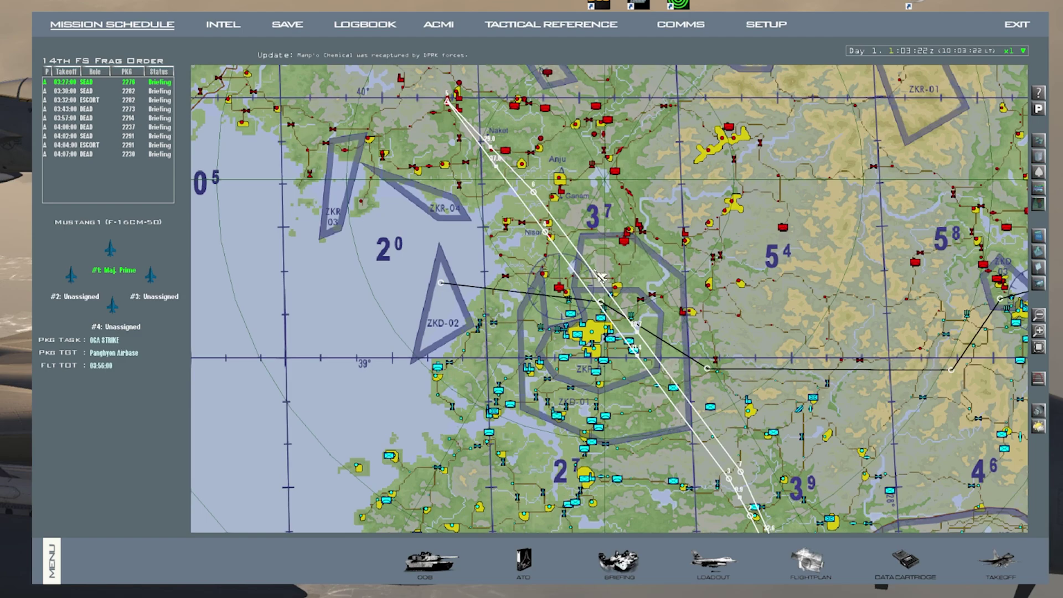
- Inspect the air defense battalion and place an SA-2 preplanned threat steerpoint near Panghyon
{"action": "left_click_drag", "start_coordinate": [590, 224], "coordinate": [635, 260]}
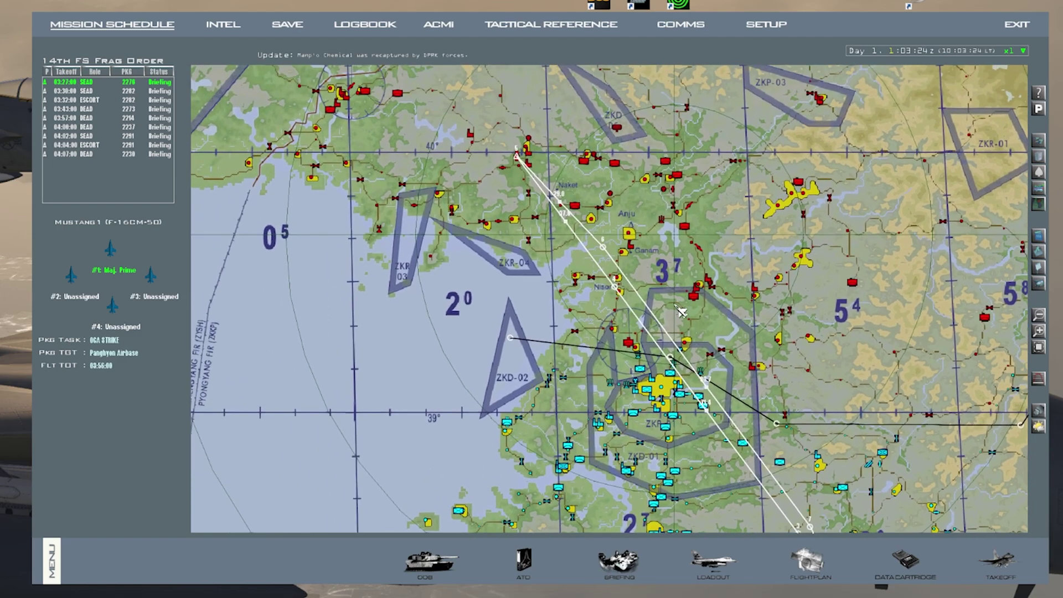
{"action": "left_click", "coordinate": [635, 352]}
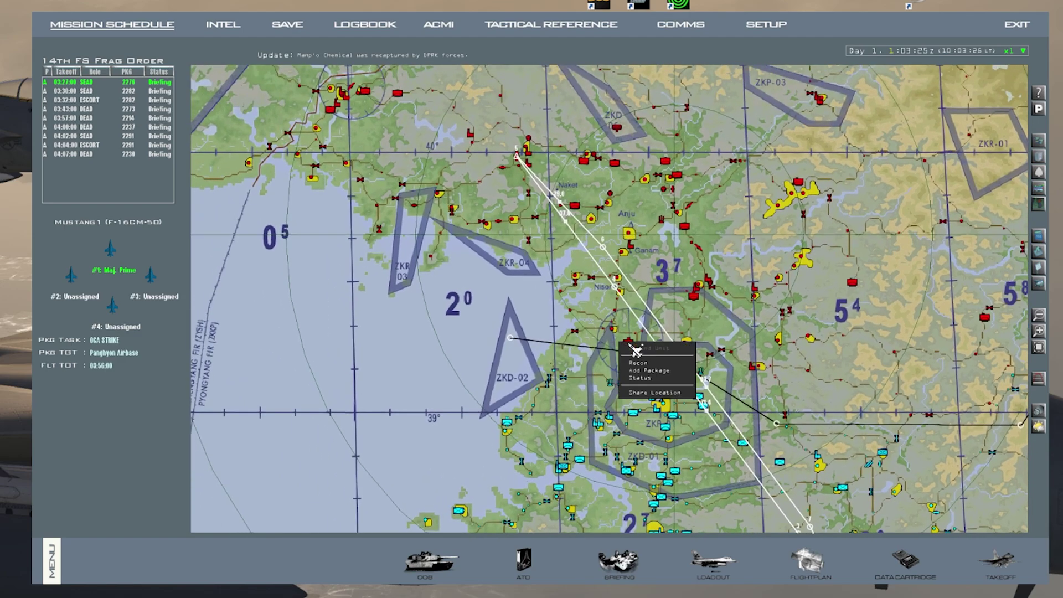
{"action": "left_click", "coordinate": [646, 383]}
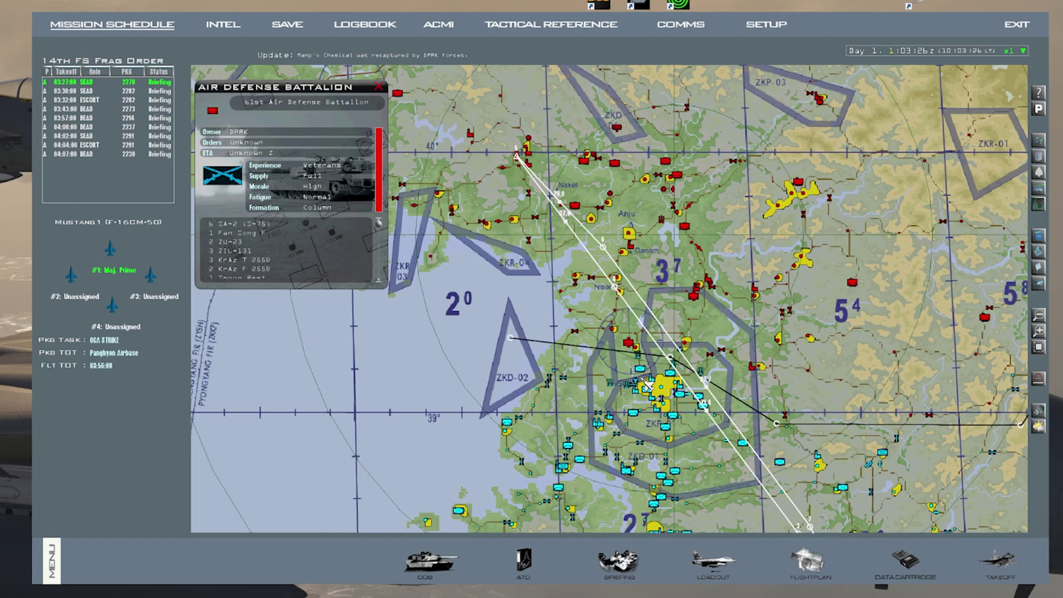
{"action": "left_click", "coordinate": [379, 87]}
{"action": "right_click", "coordinate": [633, 334]}
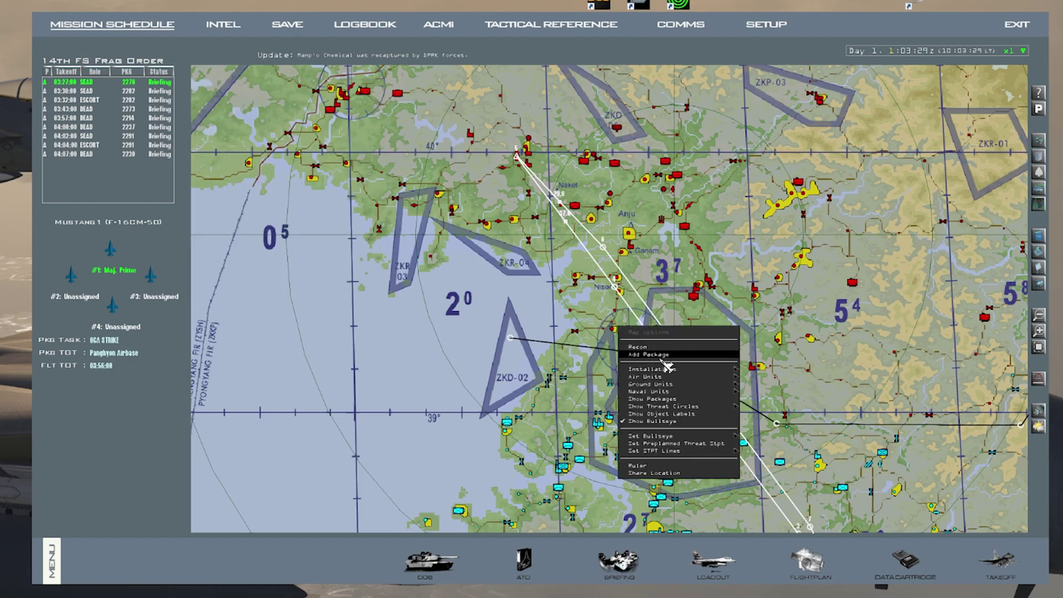
{"action": "left_click", "coordinate": [690, 444]}
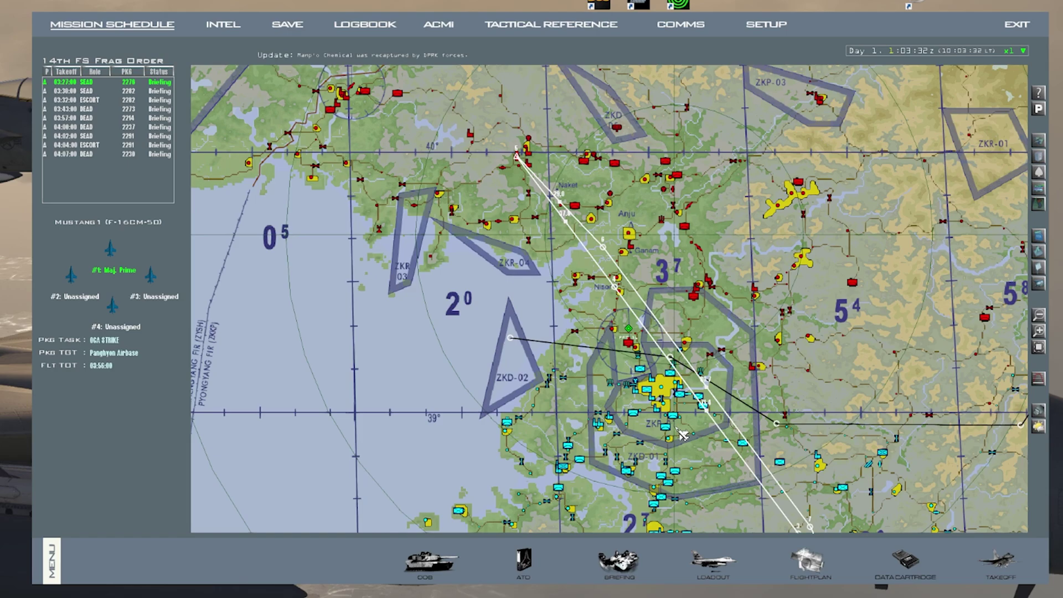
{"action": "left_click", "coordinate": [637, 335]}
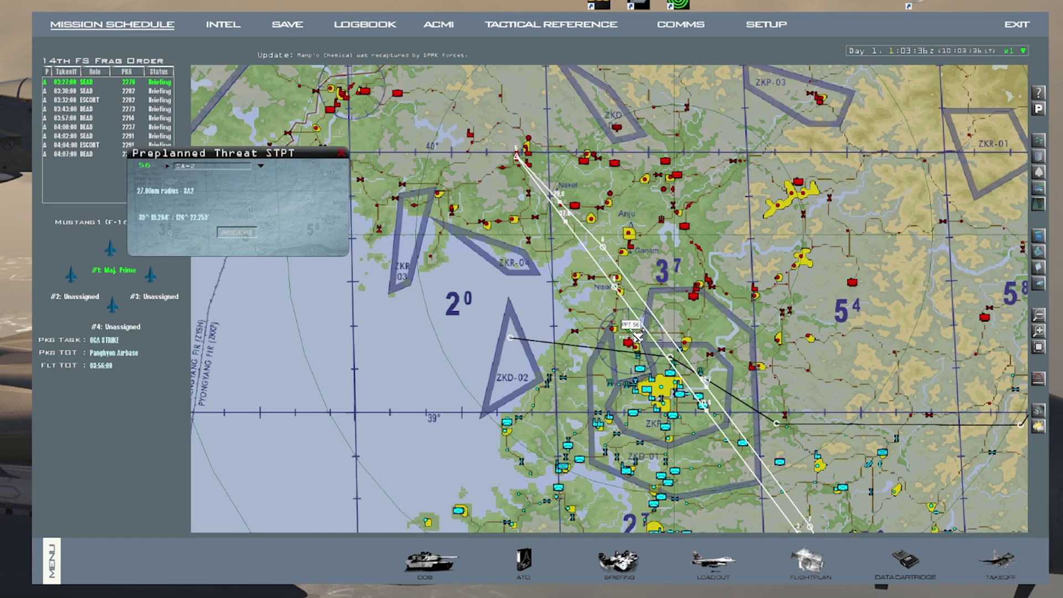
{"action": "left_click", "coordinate": [208, 167]}
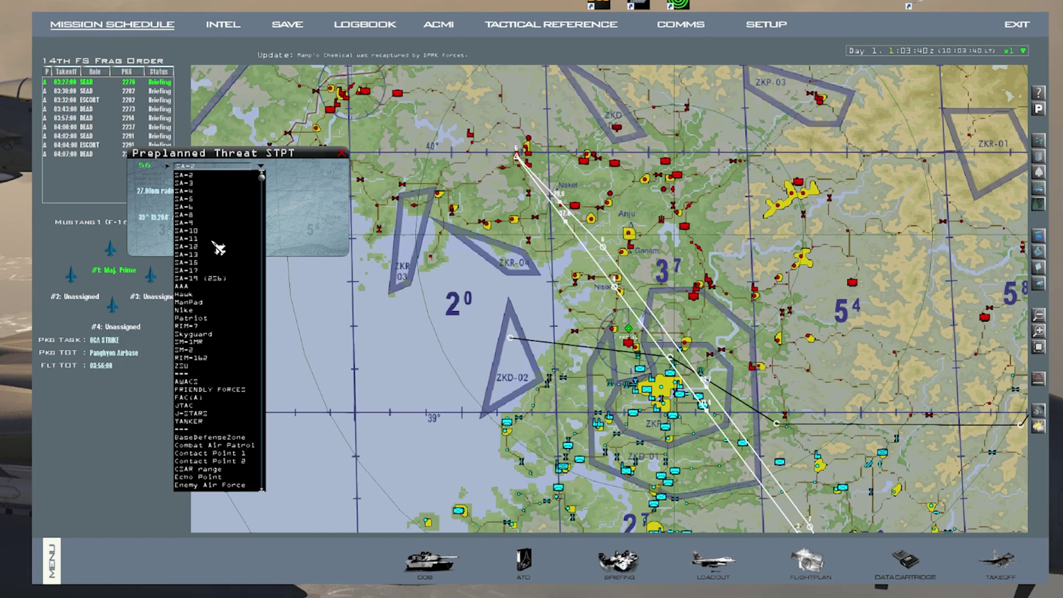
{"action": "left_click", "coordinate": [187, 176]}
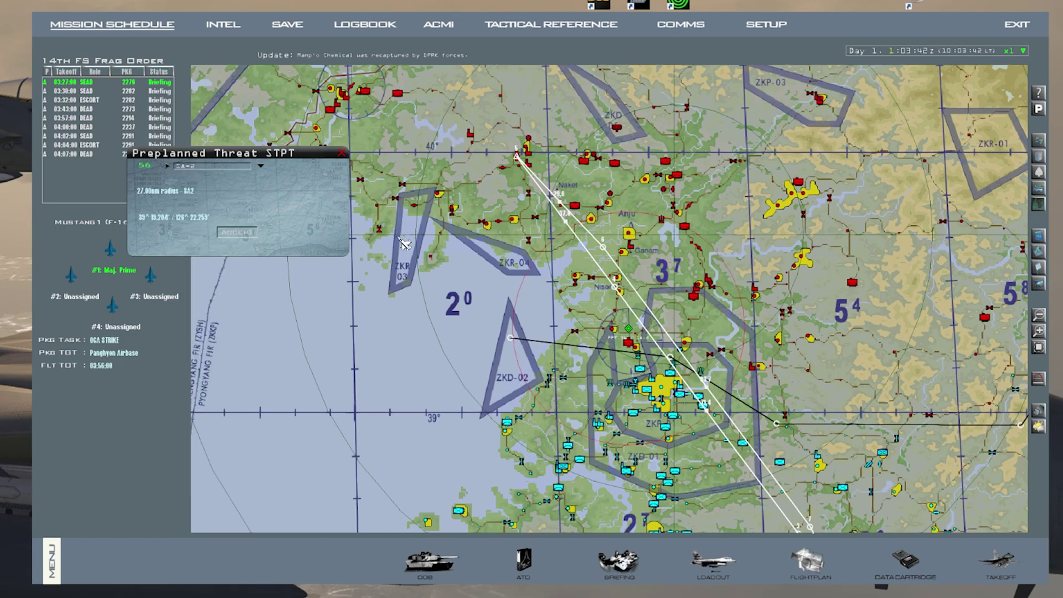
{"action": "left_click", "coordinate": [343, 153]}
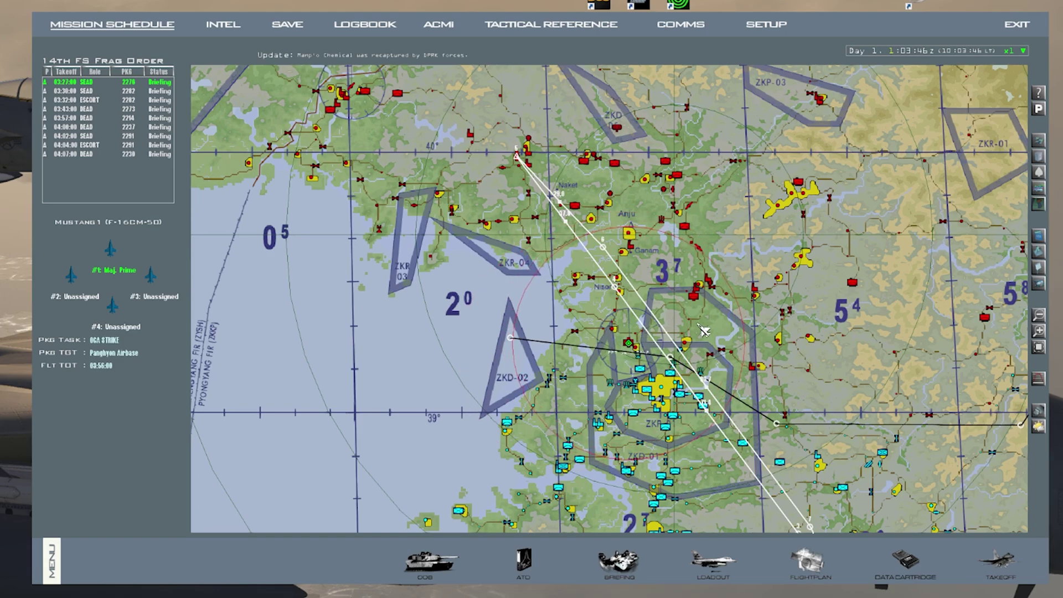
- Place a second preplanned threat steerpoint near Anju, set it to SA-3 and nudge it west
{"action": "left_click_drag", "start_coordinate": [778, 254], "coordinate": [722, 256]}
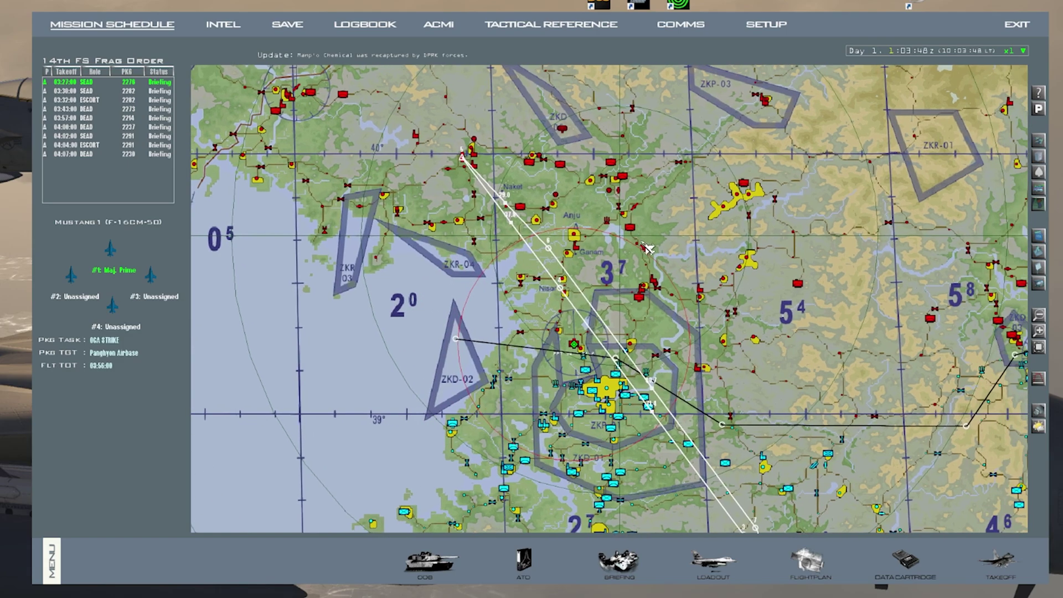
{"action": "right_click", "coordinate": [640, 236]}
{"action": "left_click", "coordinate": [671, 272]}
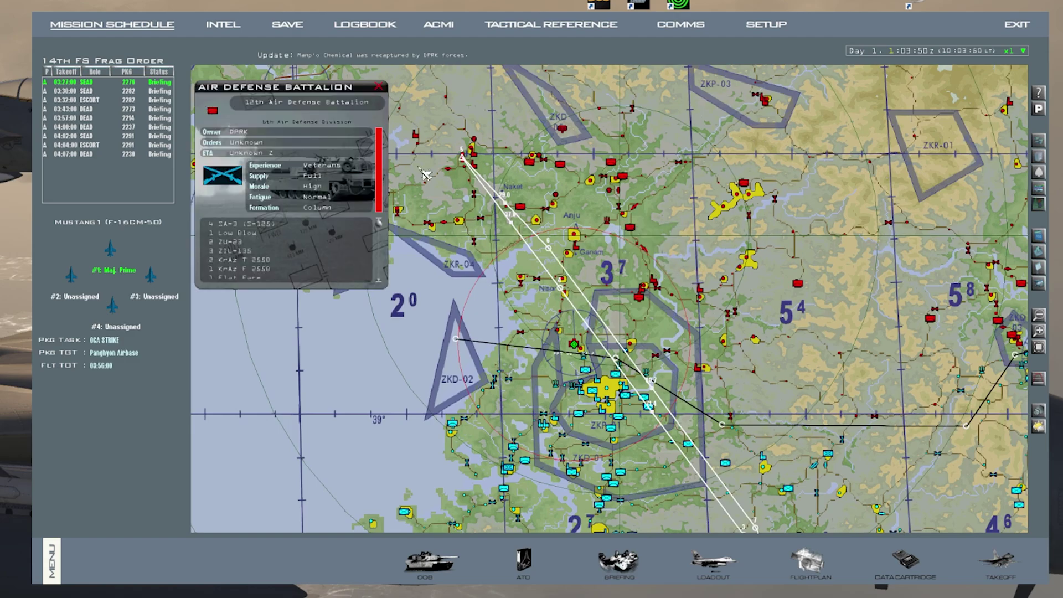
{"action": "right_click", "coordinate": [658, 224]}
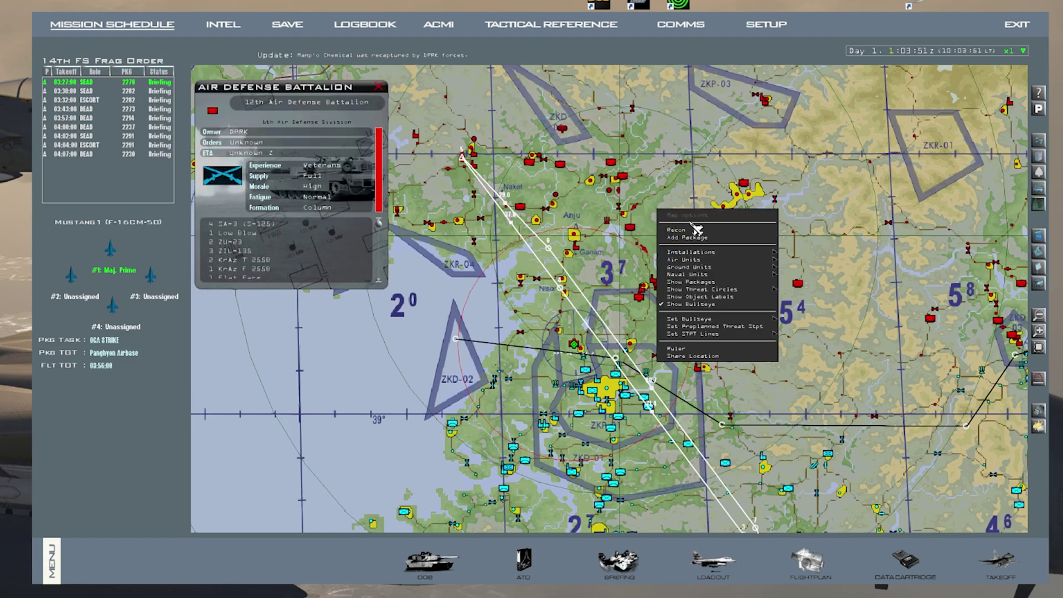
{"action": "left_click", "coordinate": [734, 328]}
{"action": "left_click", "coordinate": [670, 214]}
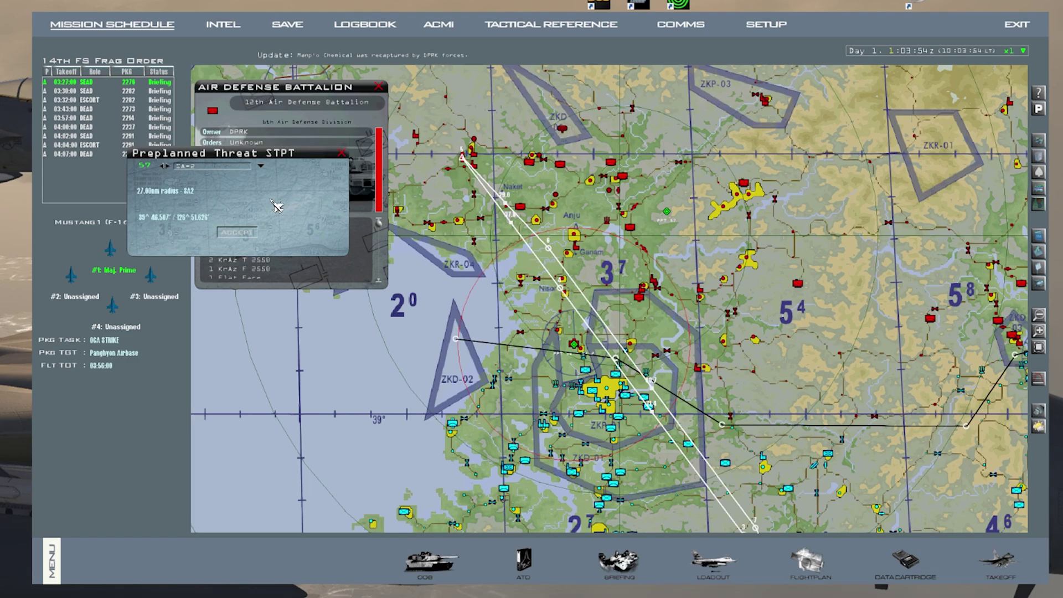
{"action": "left_click", "coordinate": [218, 166]}
{"action": "left_click", "coordinate": [195, 183]}
{"action": "left_click_drag", "start_coordinate": [653, 223], "coordinate": [629, 231]}
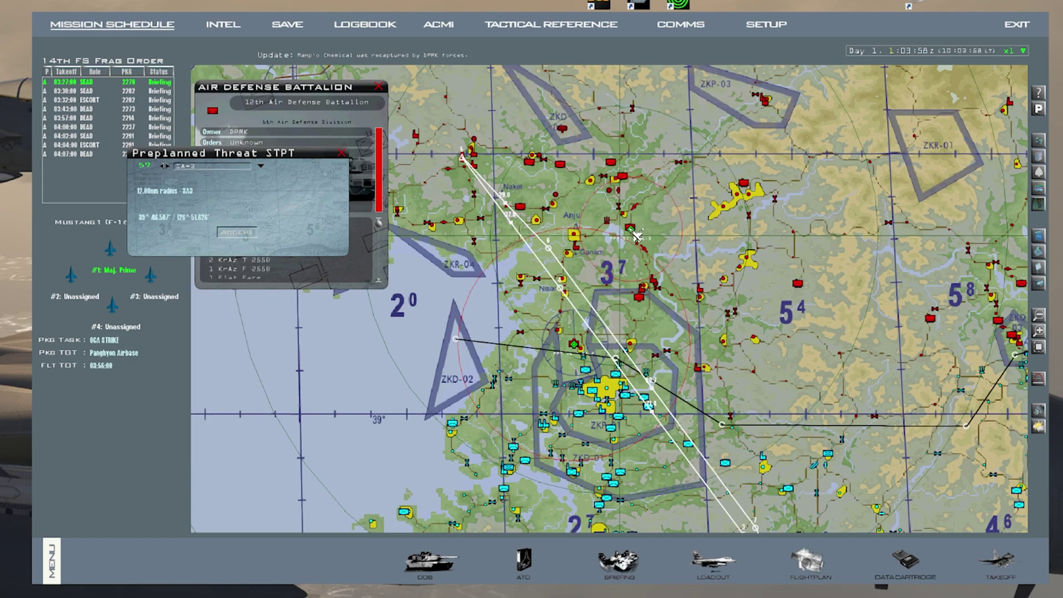
{"action": "left_click", "coordinate": [343, 155]}
{"action": "left_click", "coordinate": [379, 87]}
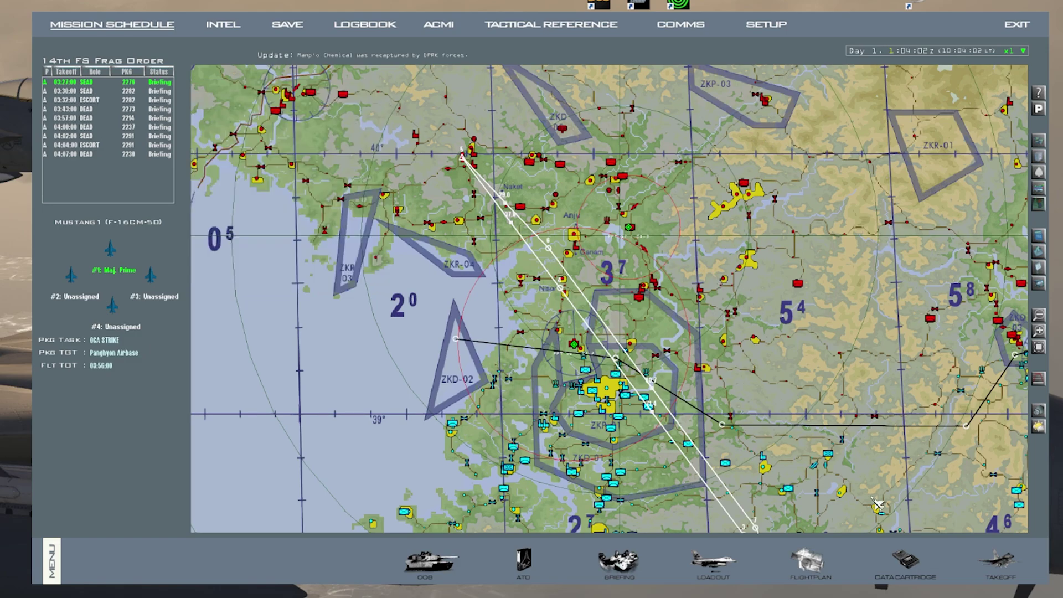
- Save the data cartridge after checking its COMM and IFF tabs
{"action": "left_click", "coordinate": [919, 579]}
{"action": "left_click", "coordinate": [388, 302]}
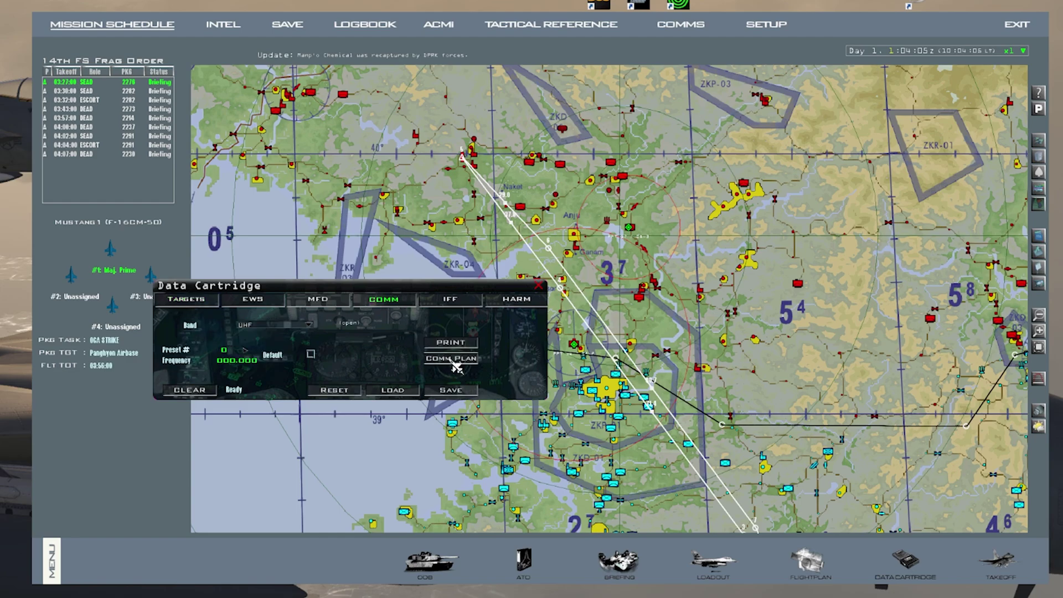
{"action": "left_click", "coordinate": [449, 300]}
{"action": "left_click", "coordinate": [472, 390]}
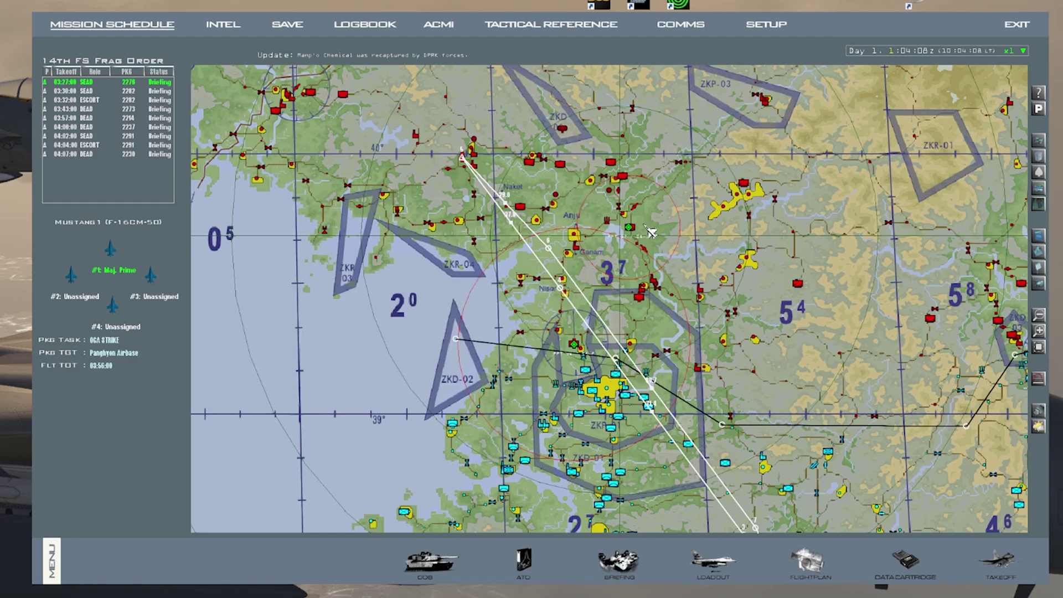
- Pan and zoom the map in on the route start near Naket
{"action": "left_click_drag", "start_coordinate": [545, 323], "coordinate": [650, 344]}
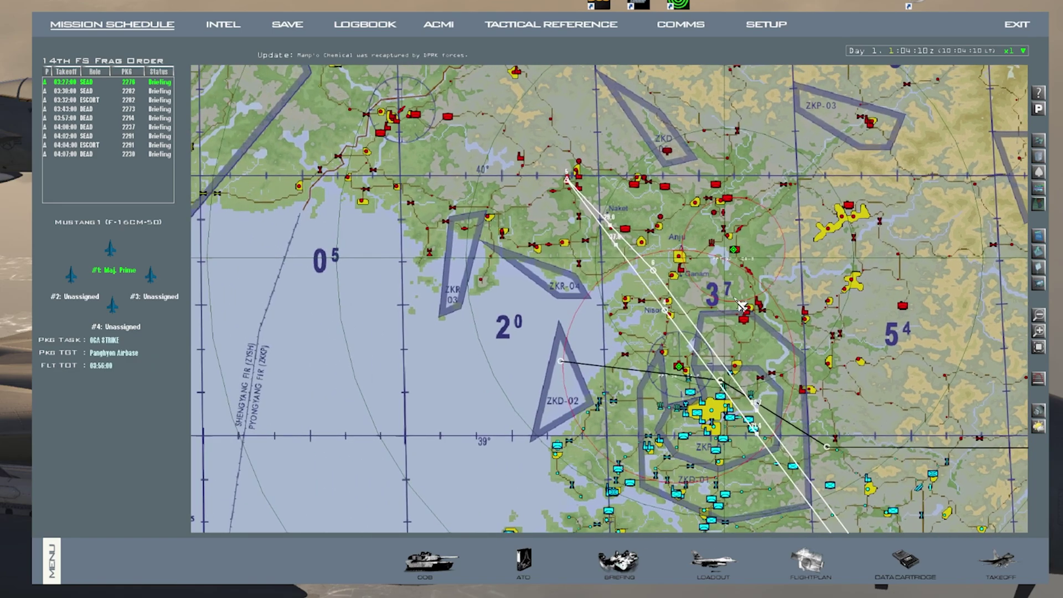
{"action": "right_click", "coordinate": [787, 252]}
{"action": "mouse_move", "coordinate": [862, 359]}
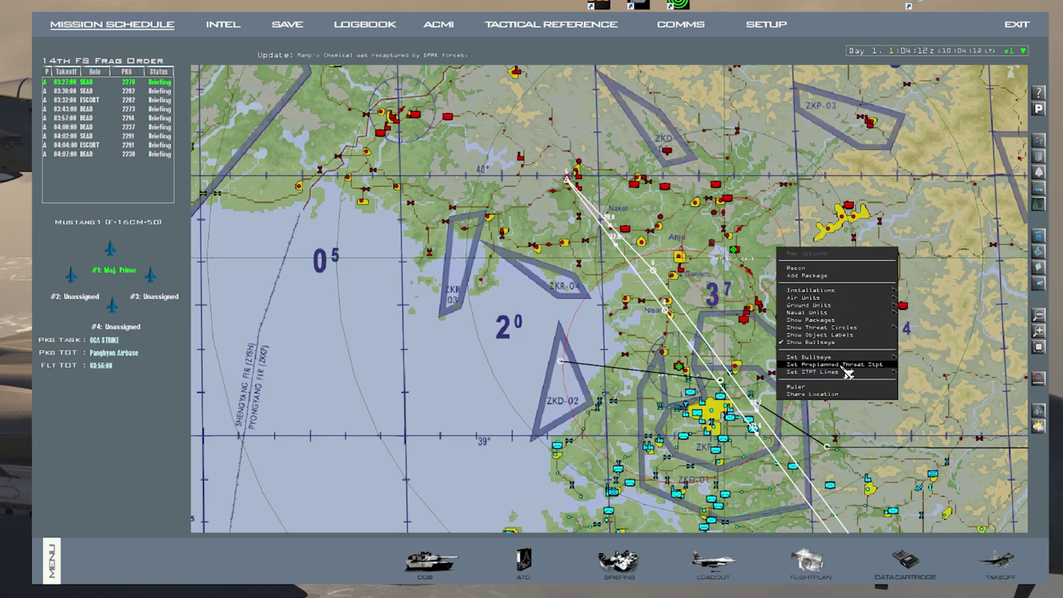
{"action": "left_click_drag", "start_coordinate": [723, 295], "coordinate": [648, 271]}
{"action": "left_click_drag", "start_coordinate": [558, 175], "coordinate": [610, 231]}
{"action": "scroll", "coordinate": [565, 216], "scroll_direction": "up", "scroll_amount": 2}
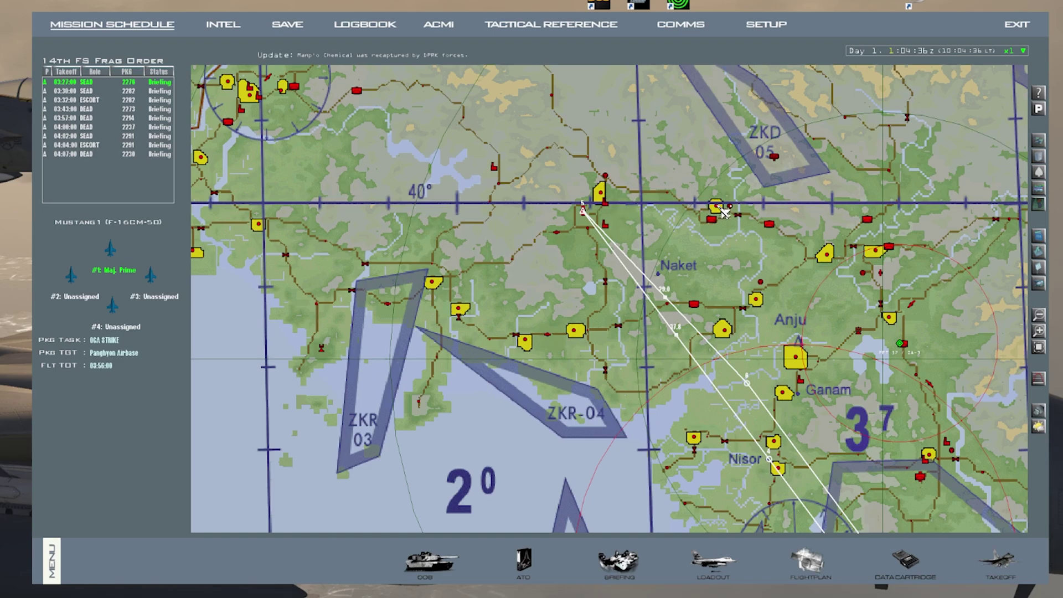
- Start reconnaissance of Panghyon Airbase, expand its runway sub-targets and preview the runway sections
{"action": "right_click", "coordinate": [588, 211]}
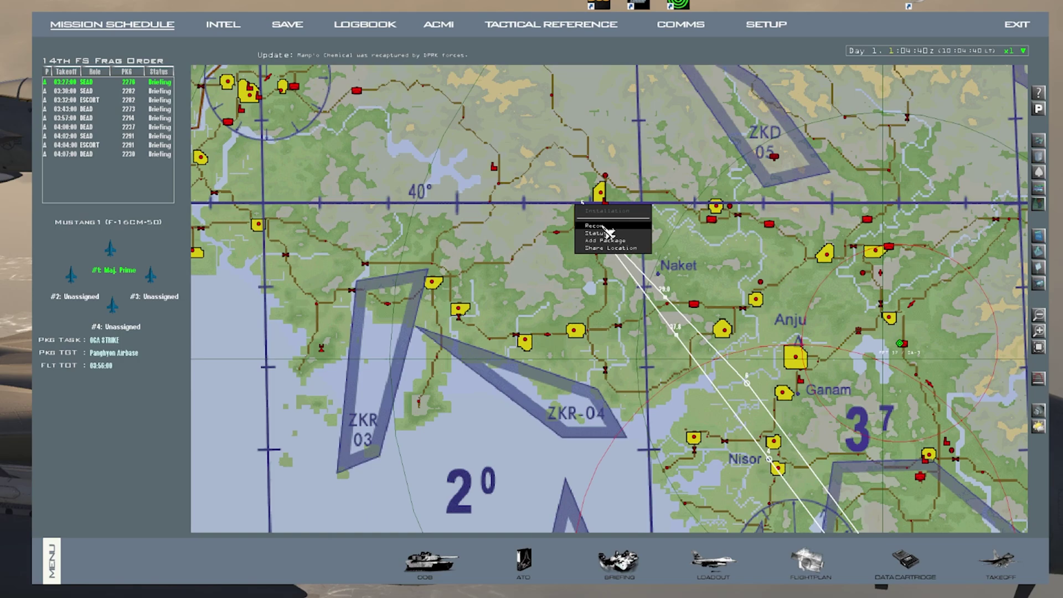
{"action": "left_click", "coordinate": [605, 227]}
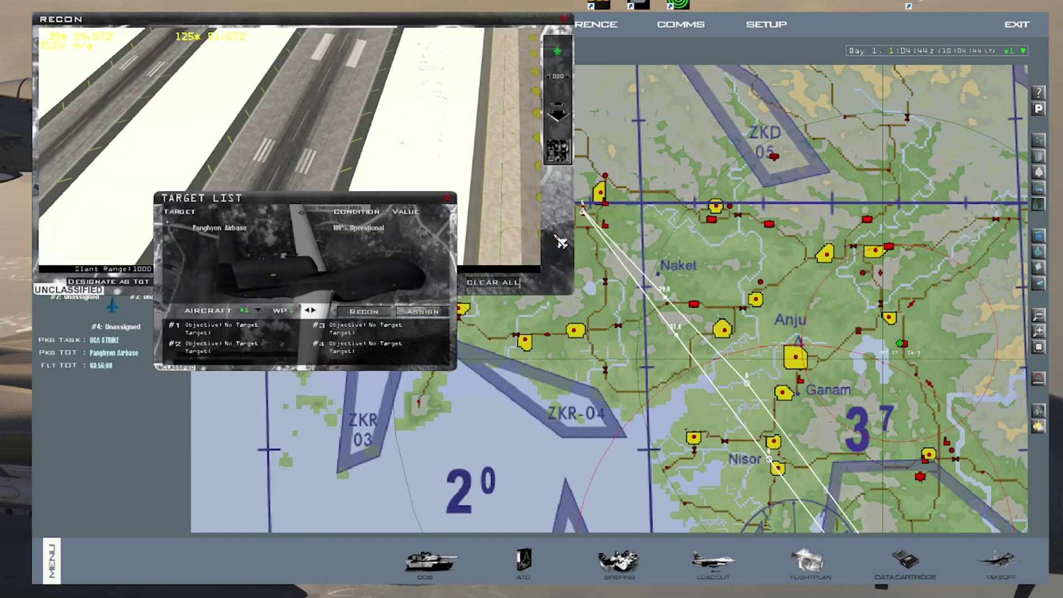
{"action": "left_click_drag", "start_coordinate": [438, 335], "coordinate": [418, 327]}
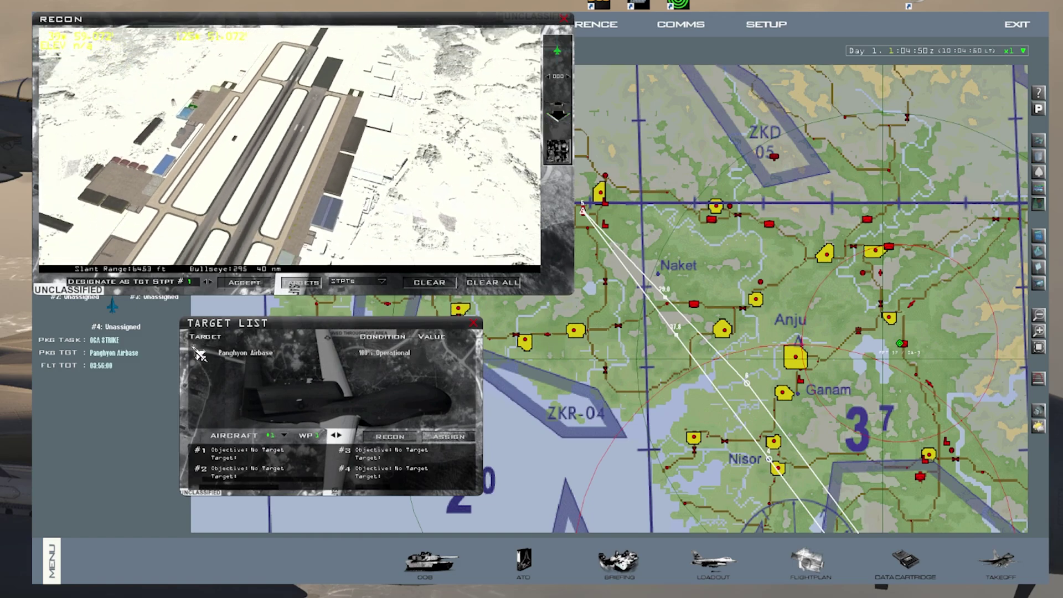
{"action": "left_click", "coordinate": [193, 348]}
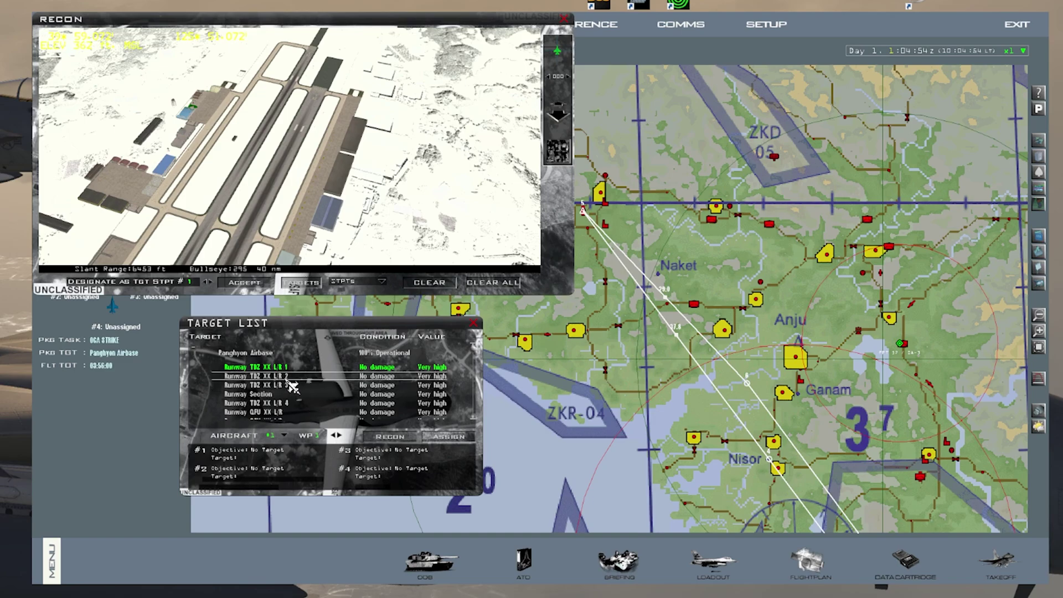
{"action": "left_click", "coordinate": [287, 382]}
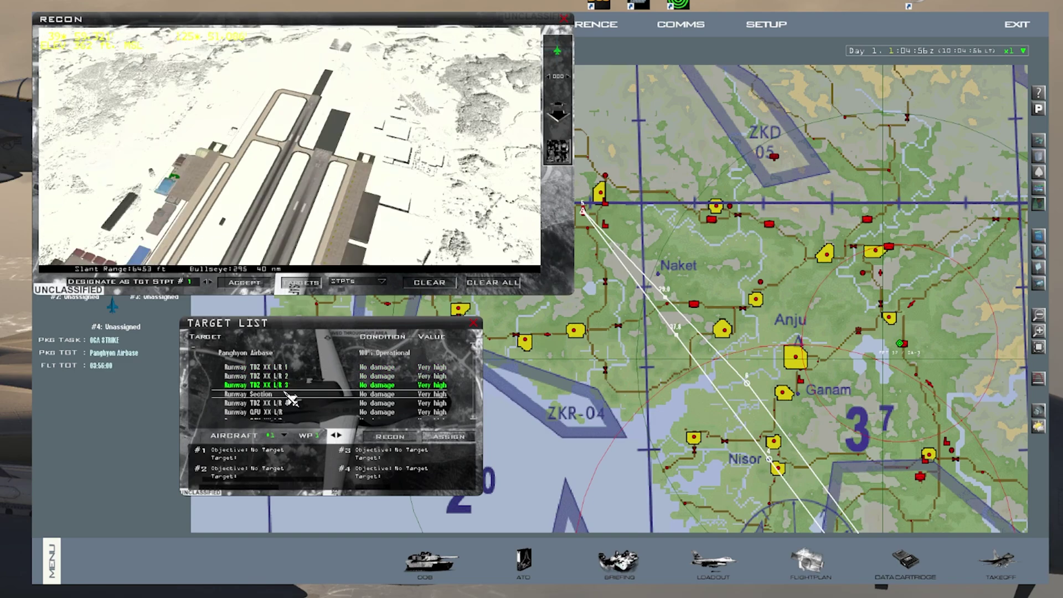
{"action": "left_click", "coordinate": [288, 394]}
{"action": "left_click", "coordinate": [288, 411]}
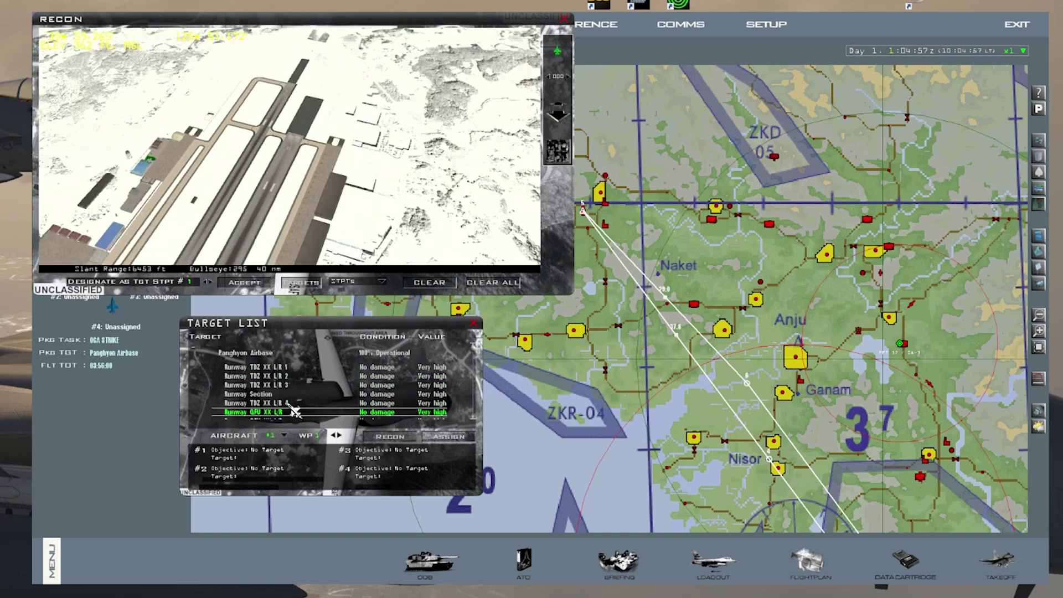
- Designate Runway TDZ XX L/R 1–3 as target steerpoints counting down from 99, then close both windows
{"action": "left_click", "coordinate": [287, 368]}
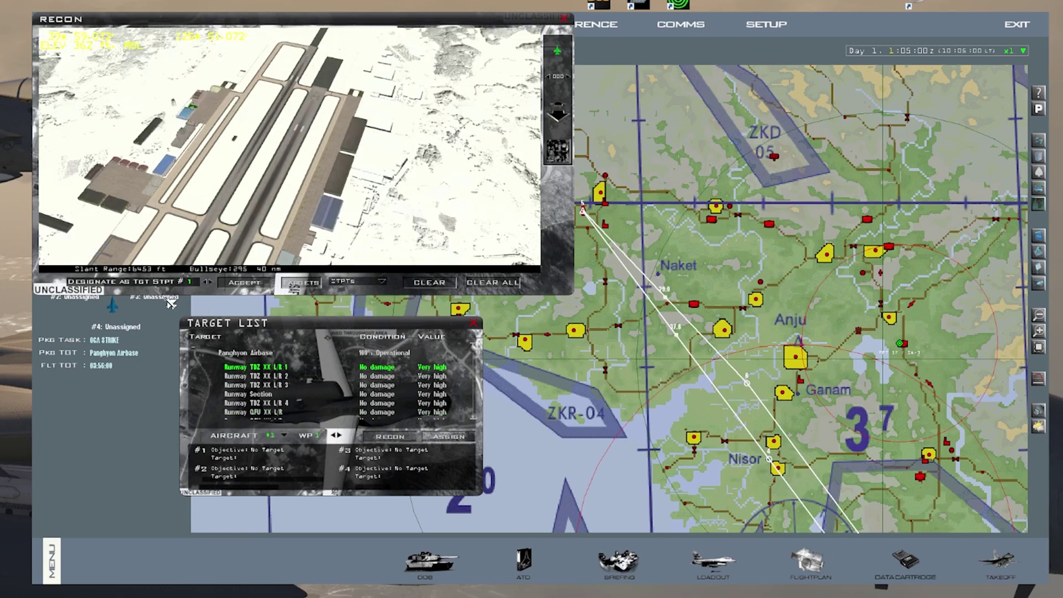
{"action": "left_click", "coordinate": [206, 282]}
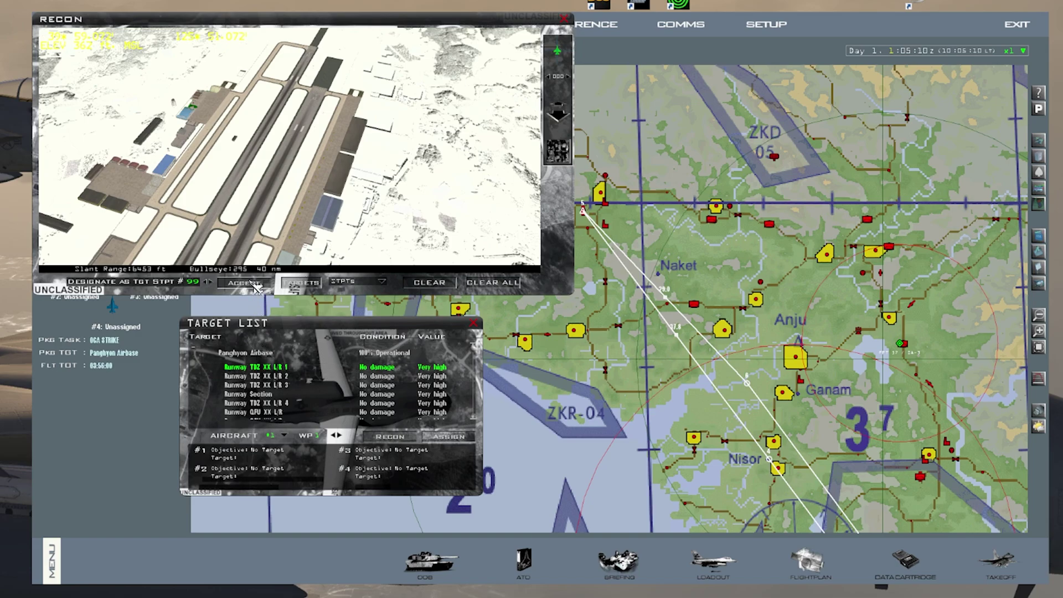
{"action": "left_click", "coordinate": [256, 377]}
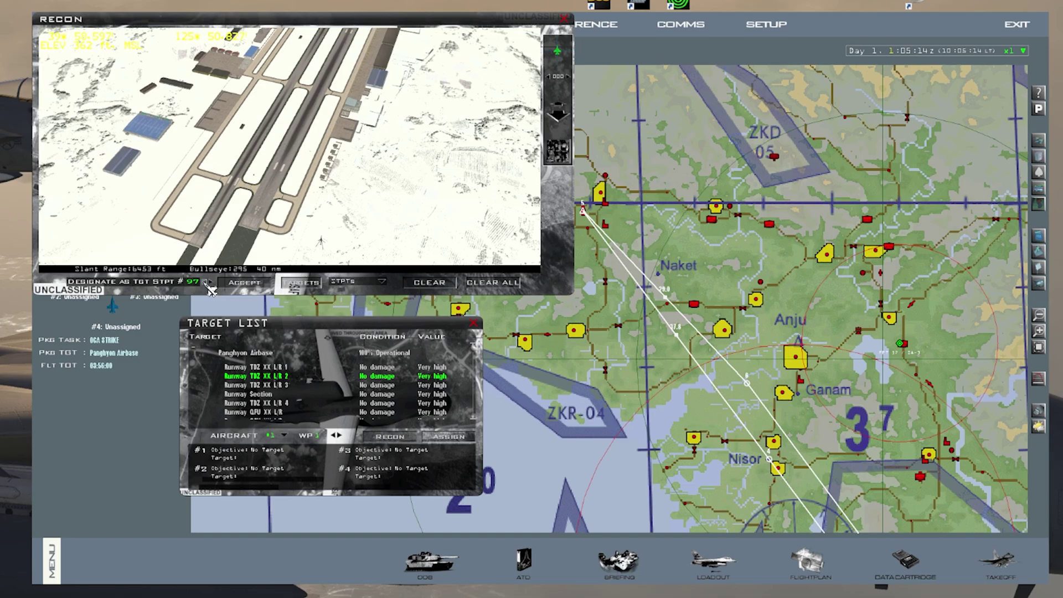
{"action": "left_click", "coordinate": [255, 385]}
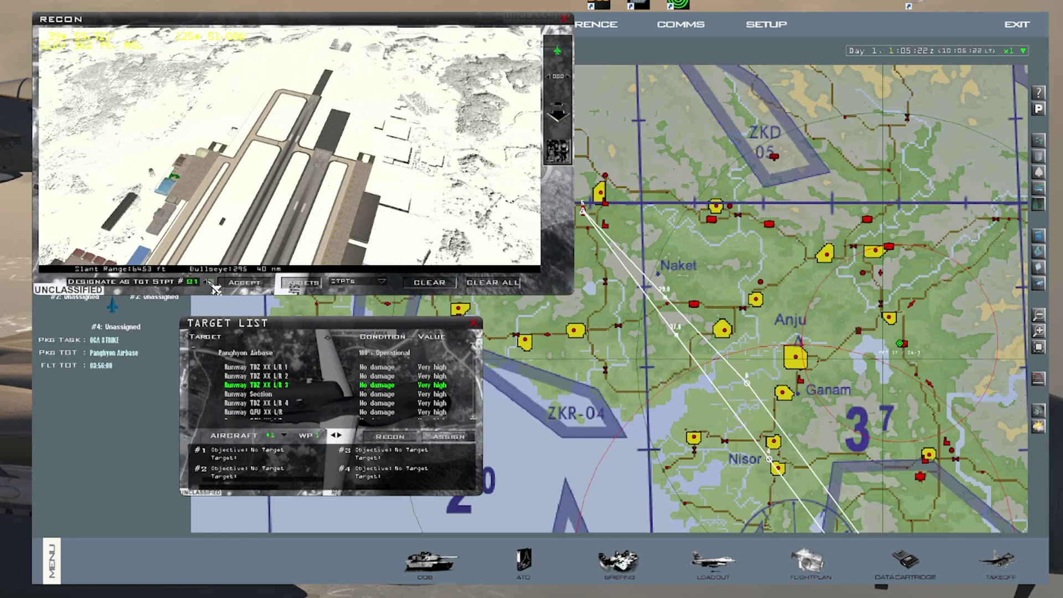
{"action": "scroll", "coordinate": [285, 380], "scroll_direction": "down", "scroll_amount": 5}
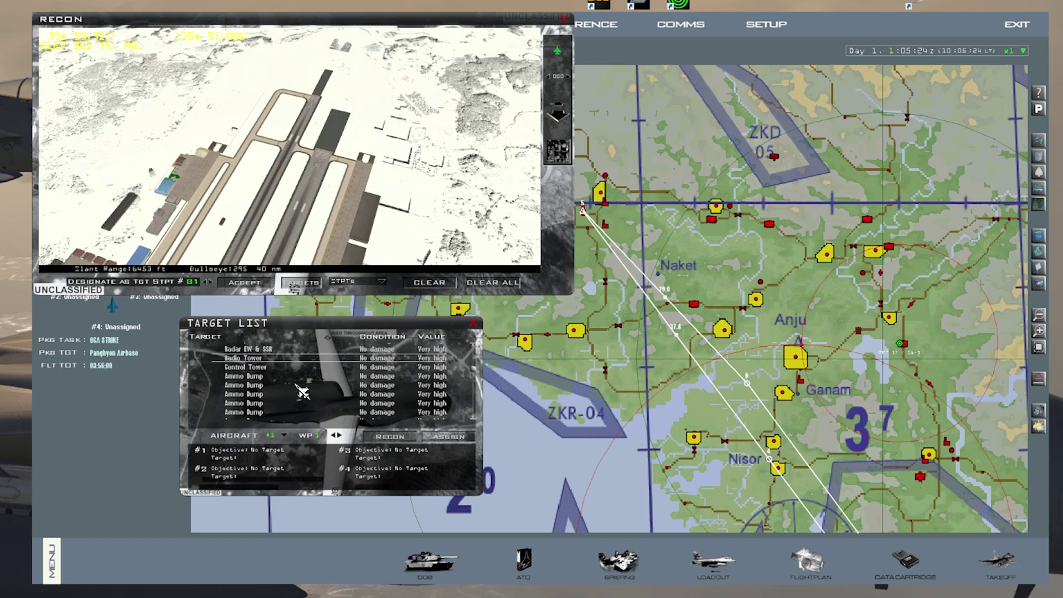
{"action": "scroll", "coordinate": [302, 391], "scroll_direction": "down", "scroll_amount": 5}
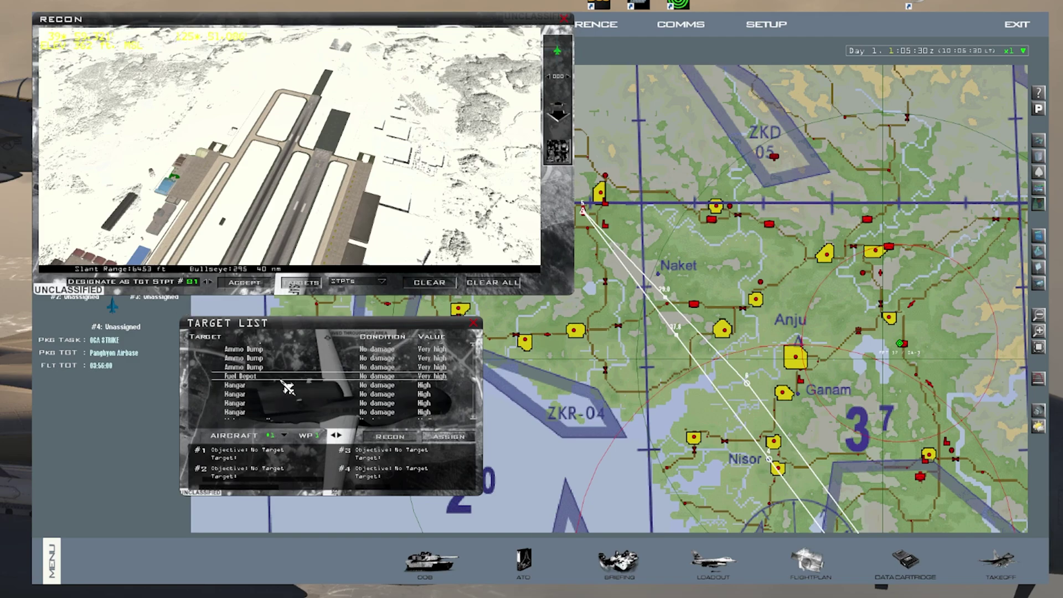
{"action": "left_click", "coordinate": [209, 282]}
{"action": "left_click", "coordinate": [208, 283]}
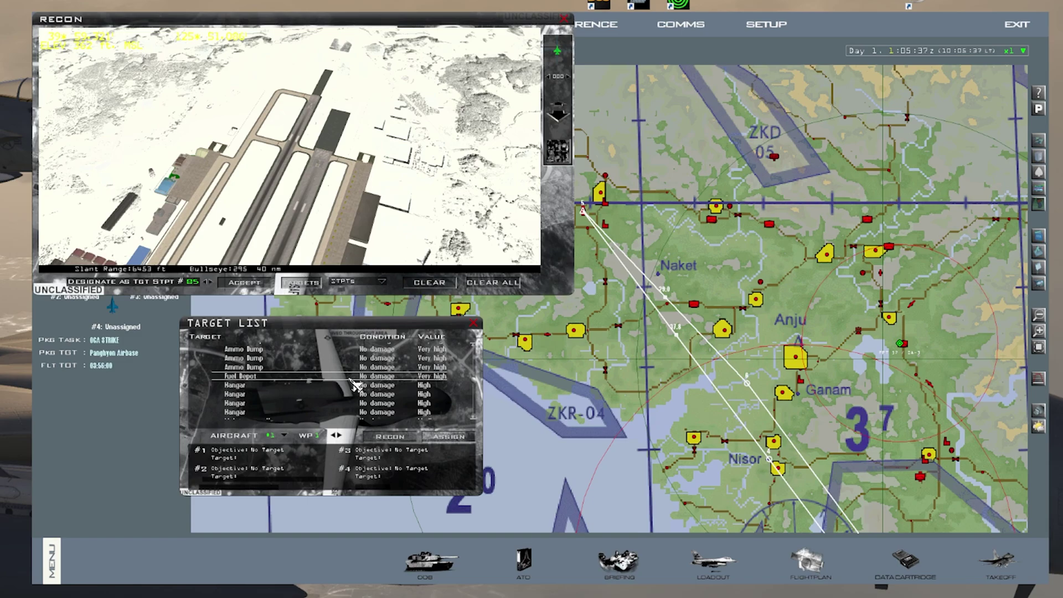
{"action": "left_click", "coordinate": [564, 19]}
{"action": "left_click", "coordinate": [474, 323]}
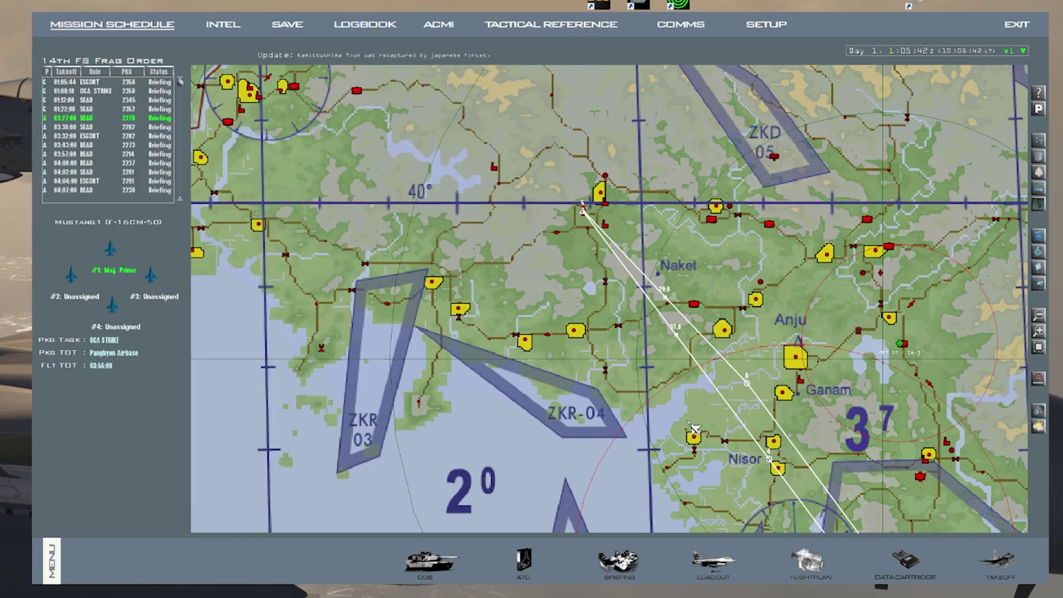
- Step down through target steerpoints from 99 in the data cartridge, then show the HARM tables
{"action": "left_click_drag", "start_coordinate": [694, 427], "coordinate": [579, 353]}
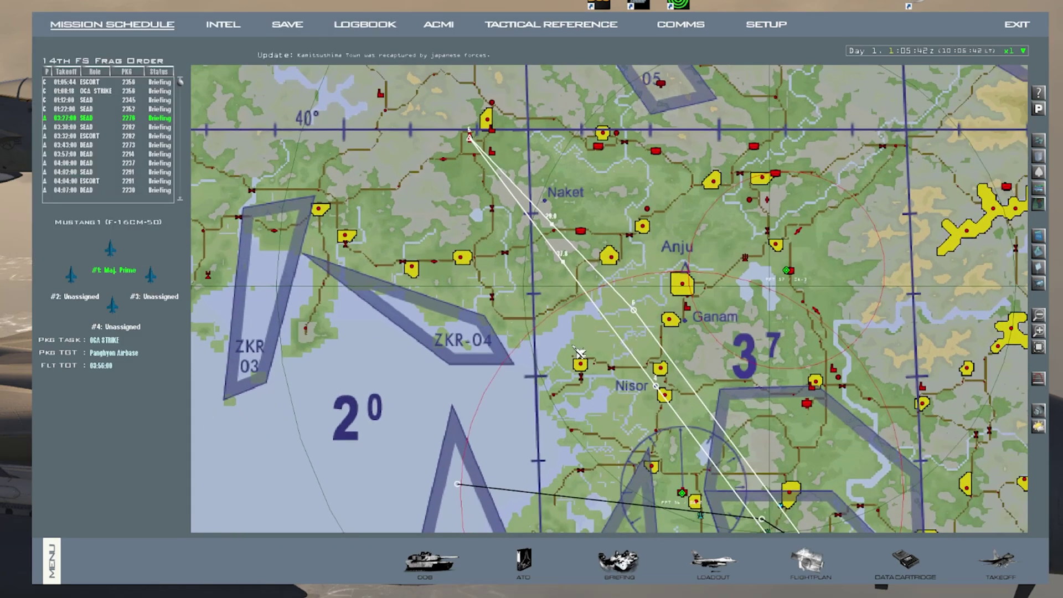
{"action": "left_click", "coordinate": [1042, 417]}
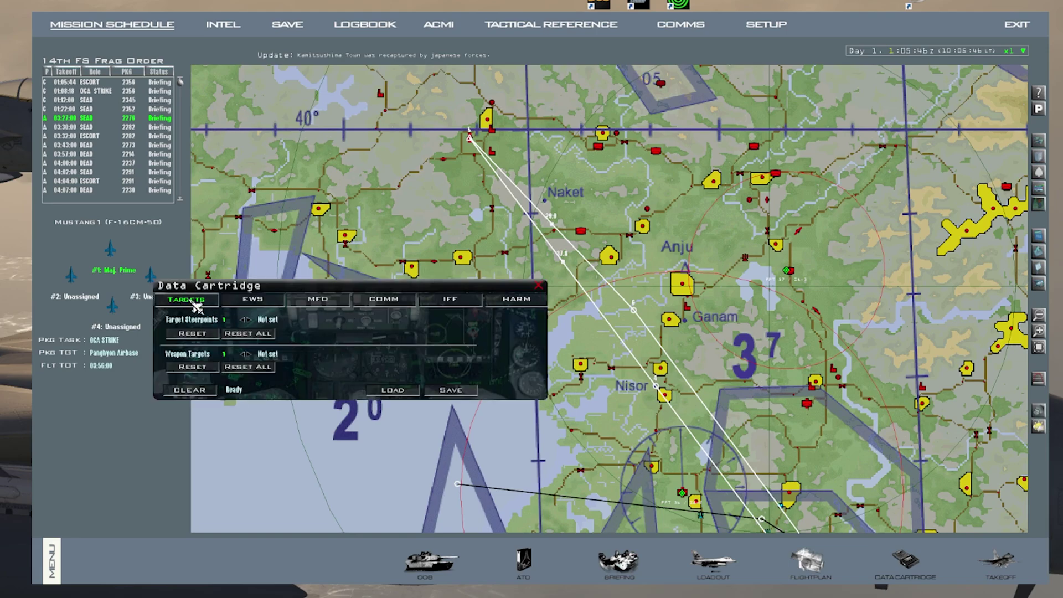
{"action": "left_click", "coordinate": [244, 320]}
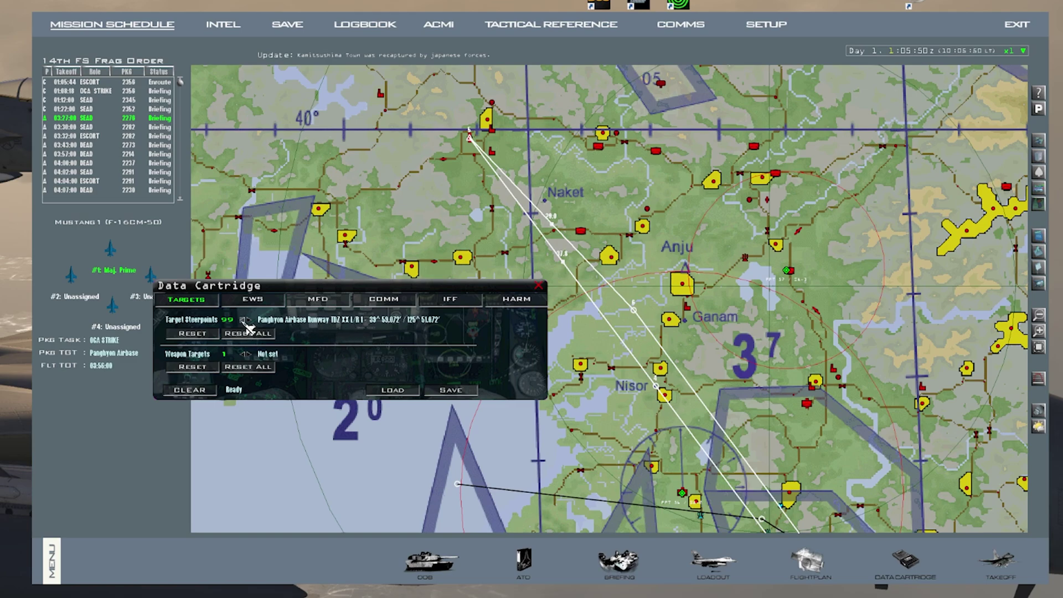
{"action": "left_click", "coordinate": [244, 321]}
{"action": "left_click", "coordinate": [244, 320]}
{"action": "left_click", "coordinate": [244, 320]}
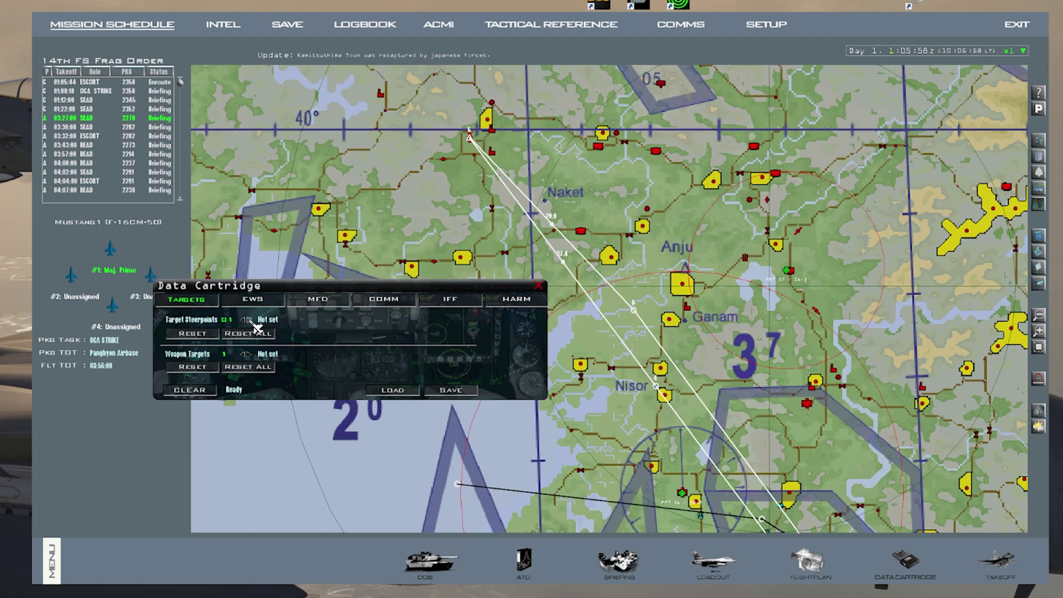
{"action": "left_click", "coordinate": [517, 299]}
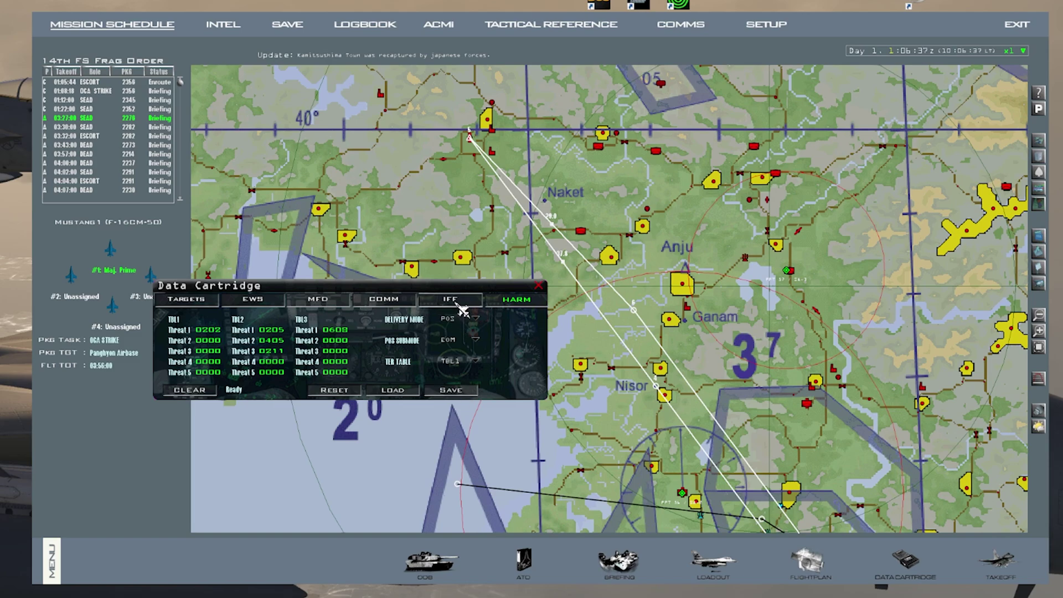
- Save the HARM threat tables to the cartridge, then review the IFF settings and the COMM presets
{"action": "left_click", "coordinate": [460, 393]}
{"action": "left_click", "coordinate": [451, 300]}
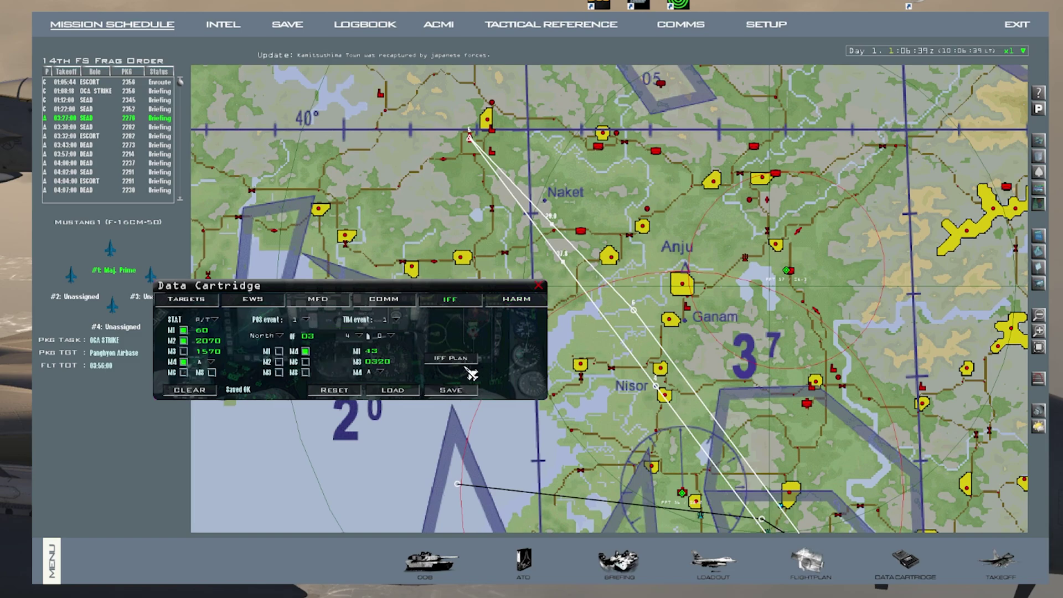
{"action": "left_click", "coordinate": [384, 299]}
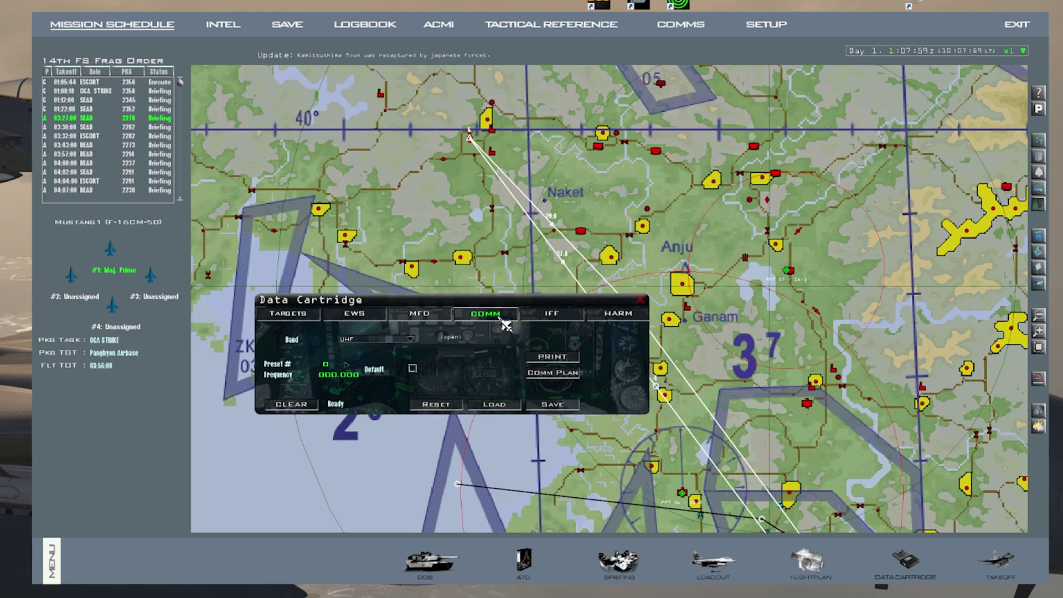
- Keep the band at UHF, select preset 2 DEP Ground, and save the comm presets
{"action": "left_click", "coordinate": [409, 338]}
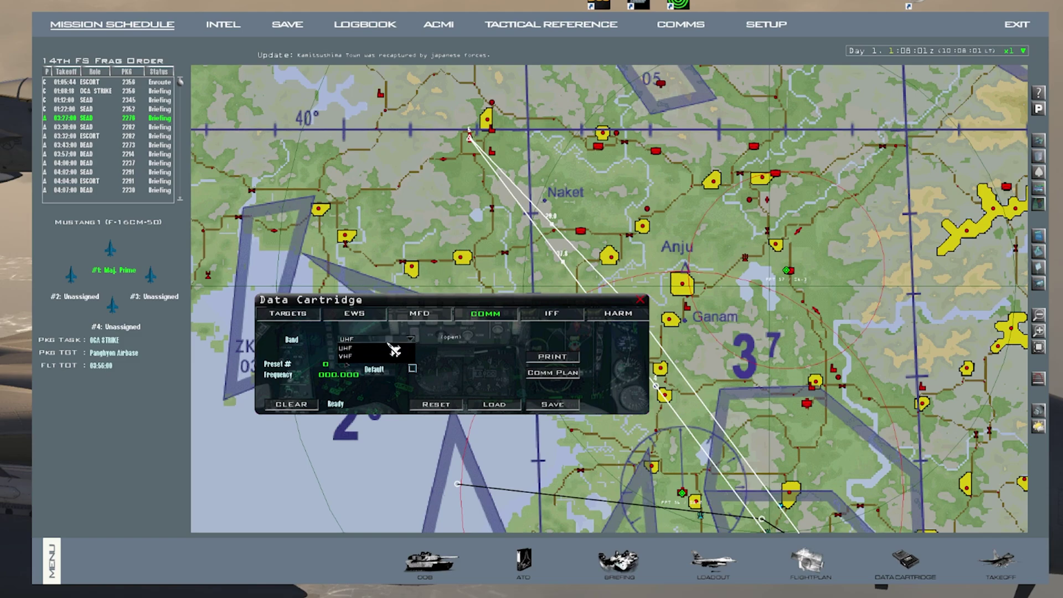
{"action": "left_click", "coordinate": [348, 349]}
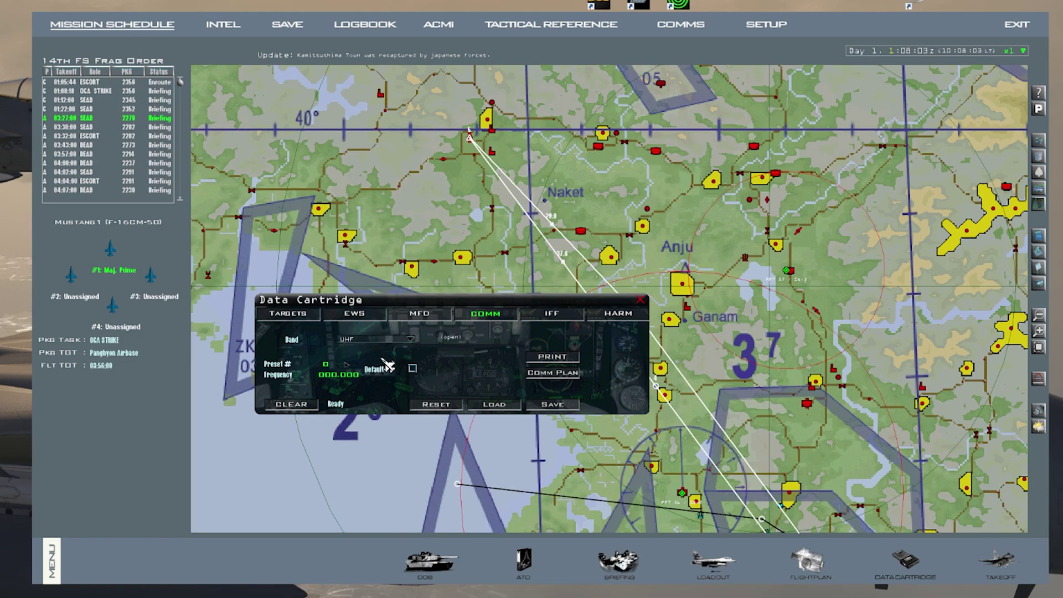
{"action": "left_click", "coordinate": [347, 365]}
{"action": "left_click", "coordinate": [554, 405]}
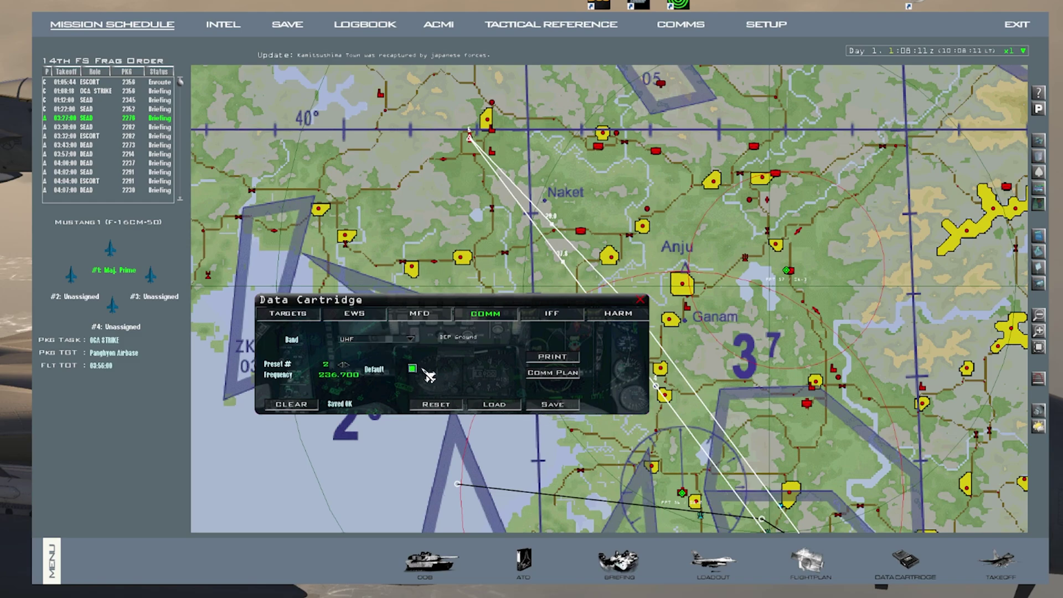
- Switch the band to VHF and make preset 15 Flight-1 the default
{"action": "left_click", "coordinate": [391, 339]}
{"action": "left_click", "coordinate": [346, 356]}
{"action": "left_click", "coordinate": [349, 365]}
{"action": "left_click", "coordinate": [349, 366]}
{"action": "left_click", "coordinate": [349, 365]}
{"action": "left_click", "coordinate": [349, 365]}
{"action": "left_click", "coordinate": [347, 365]}
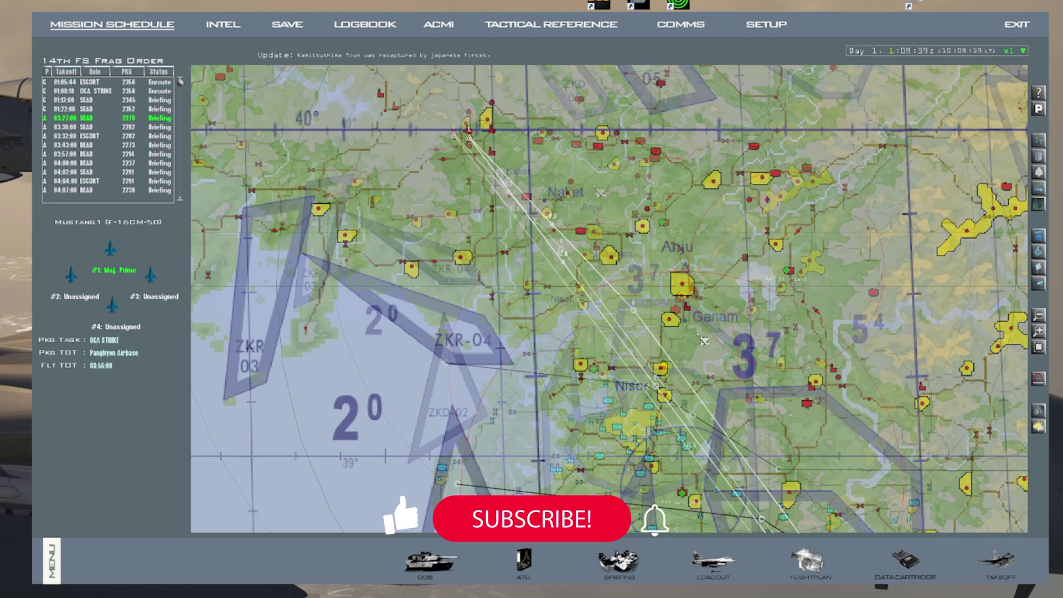
- Scroll the campaign map to show Mustang1's strike route and steerpoint line 1 near ZKD-02
{"action": "scroll", "coordinate": [600, 192], "scroll_direction": "down", "scroll_amount": 2}
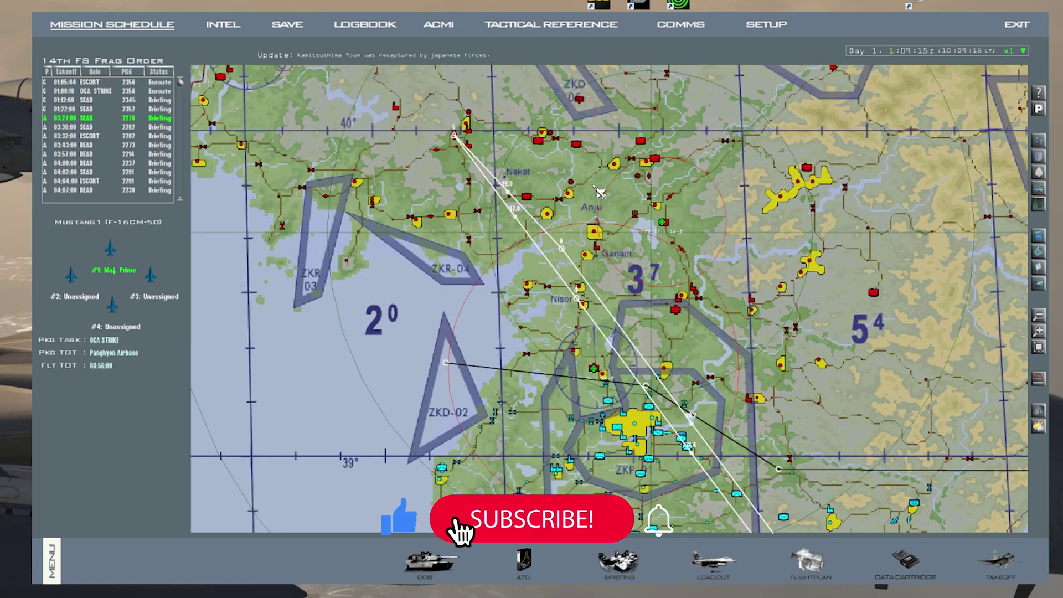